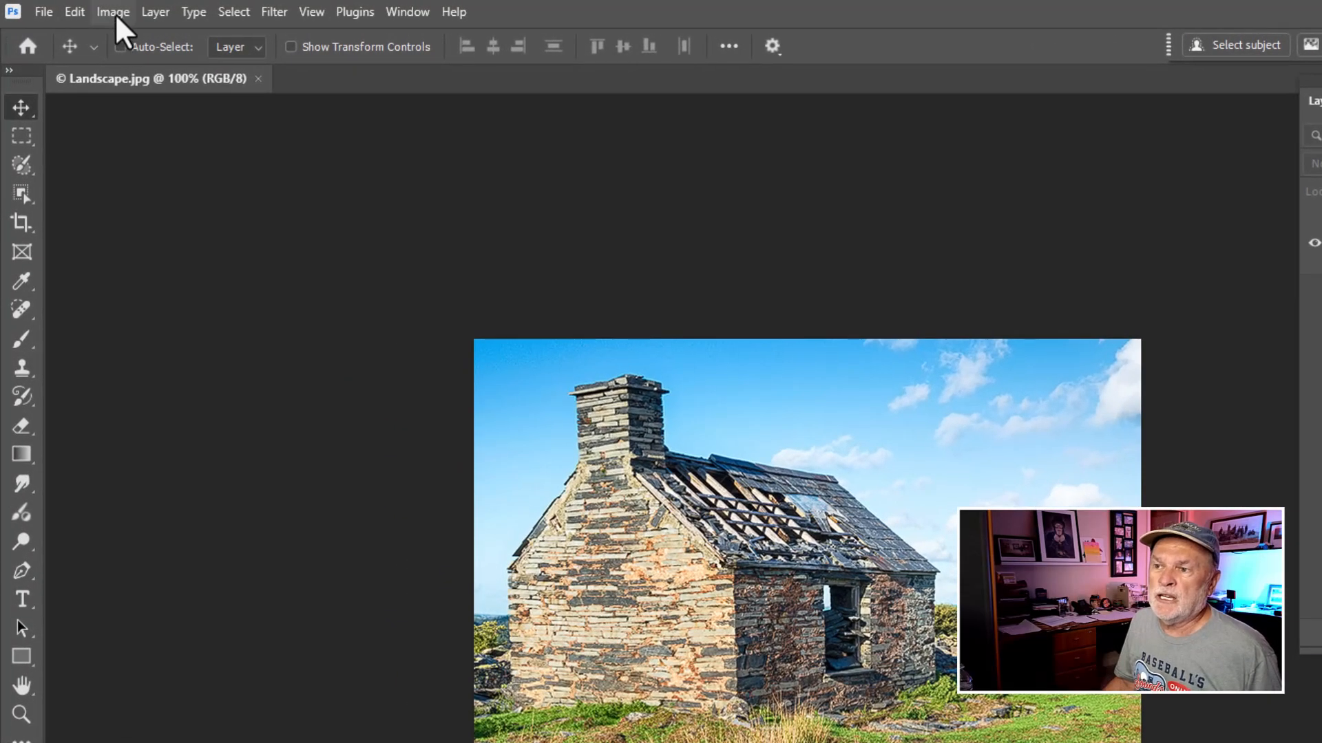
- Open the Image Size dialog to check the image's current dimensions and resolution, then cancel it
left_click(114, 12)
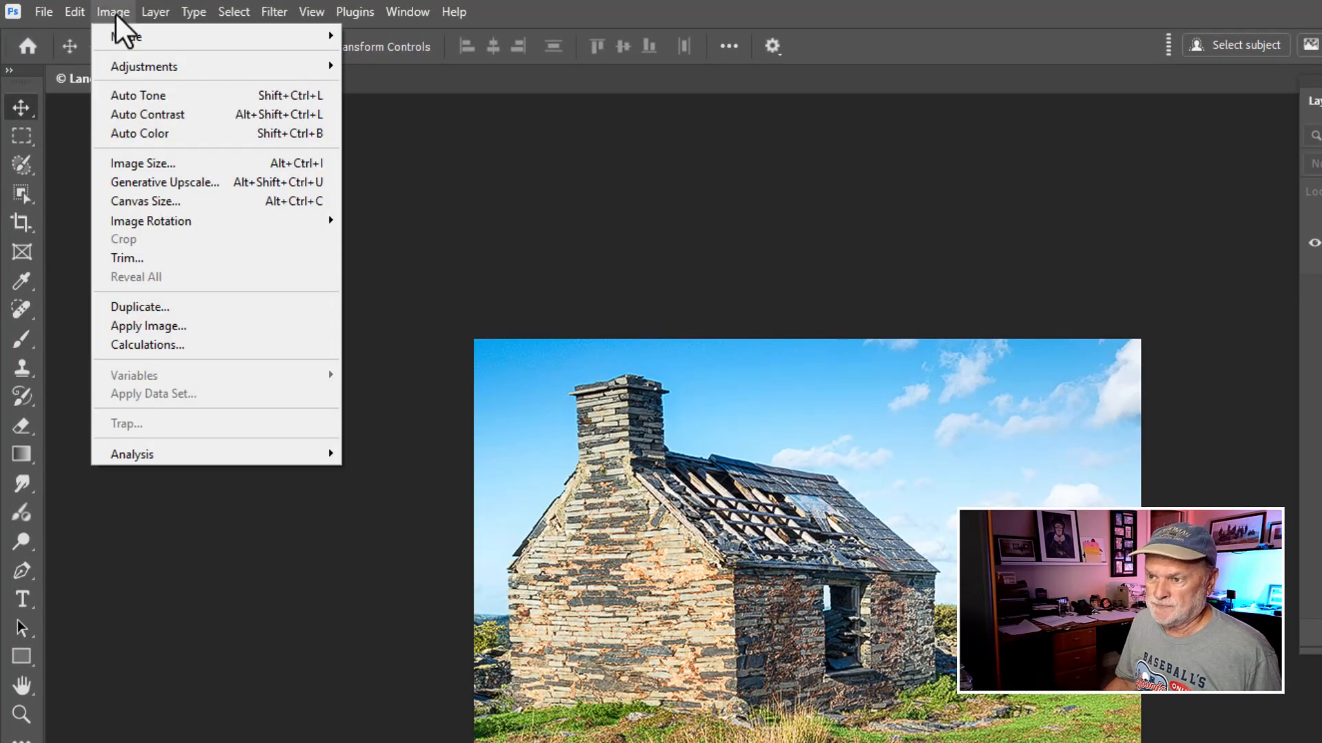
left_click(126, 161)
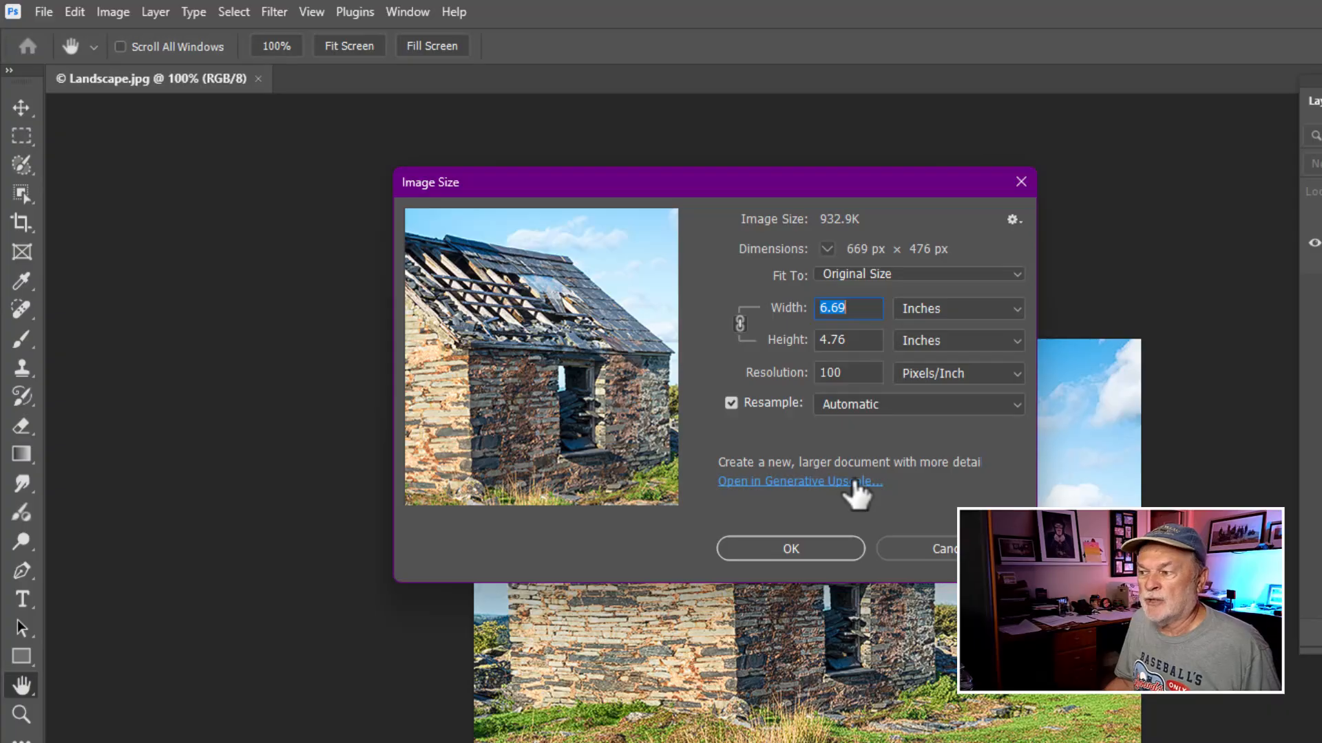
left_click(902, 554)
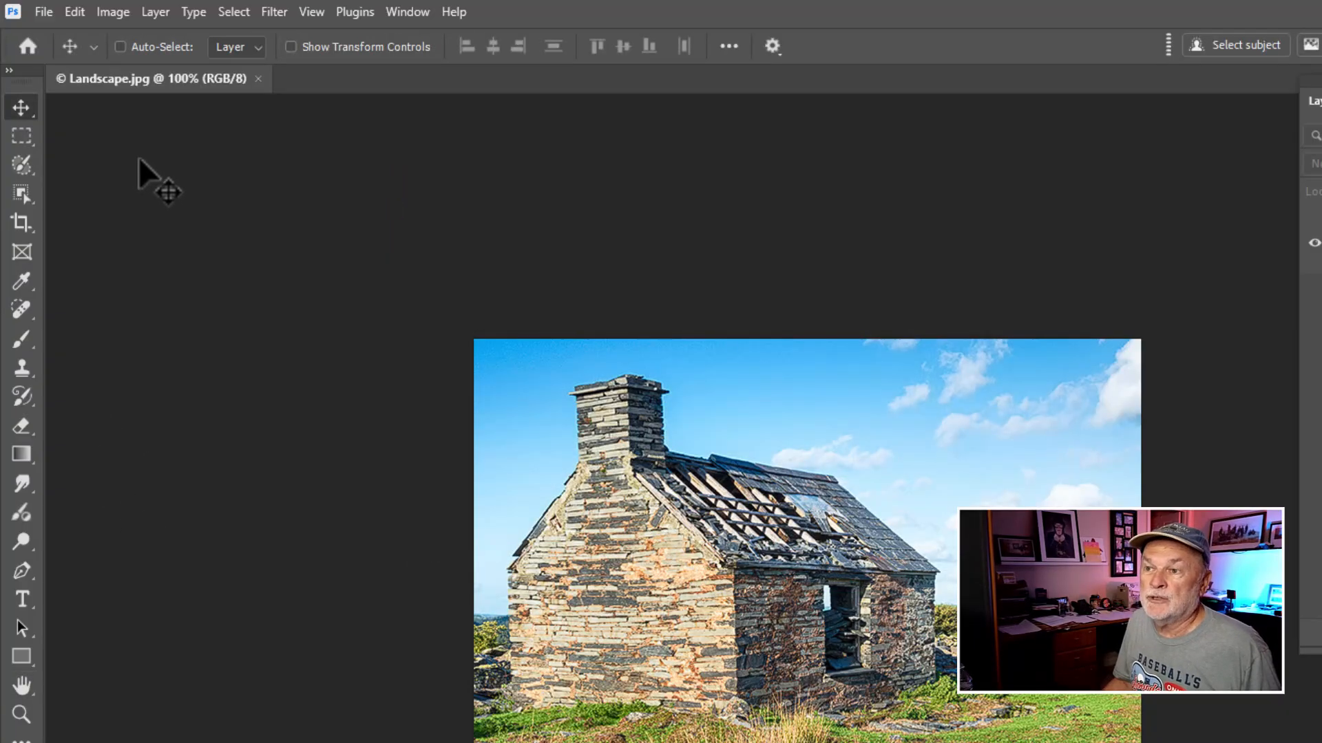
- Upscale the image at 4x scale with Generative Upscale from the Image Size dialog
left_click(114, 14)
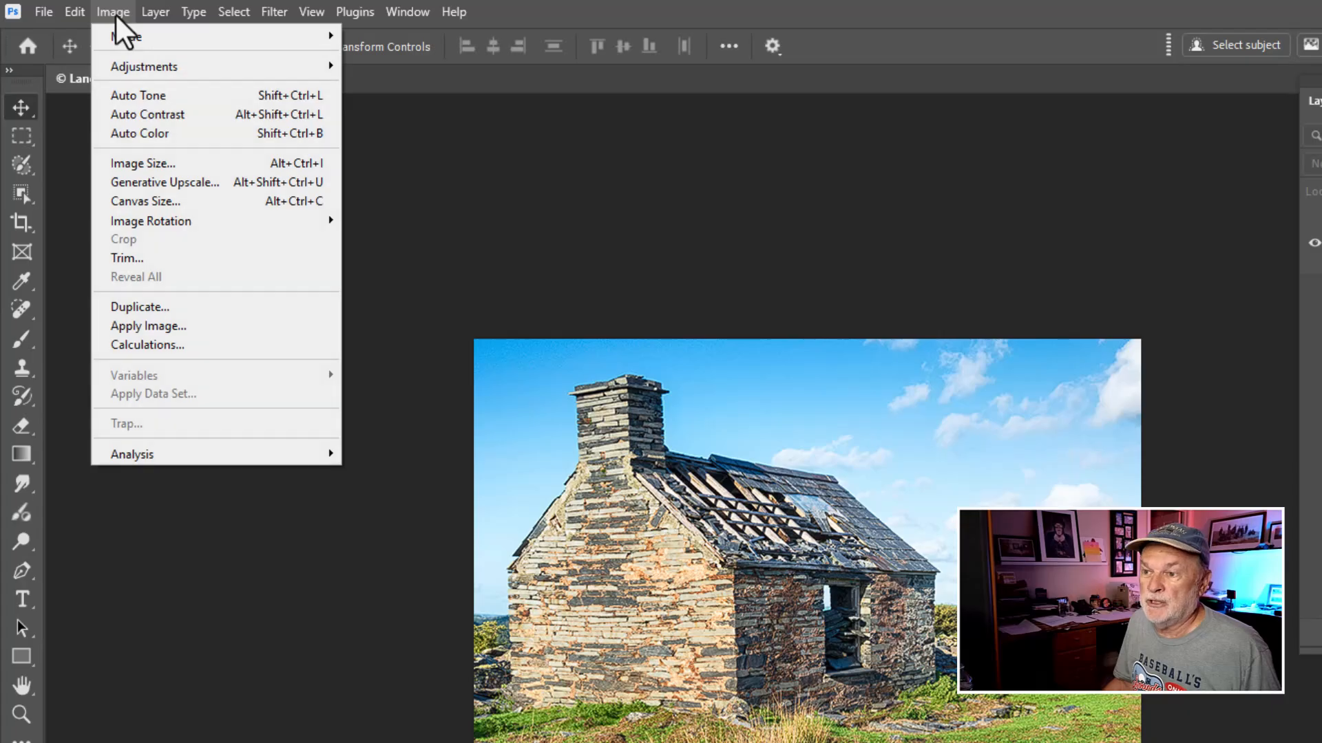
left_click(189, 170)
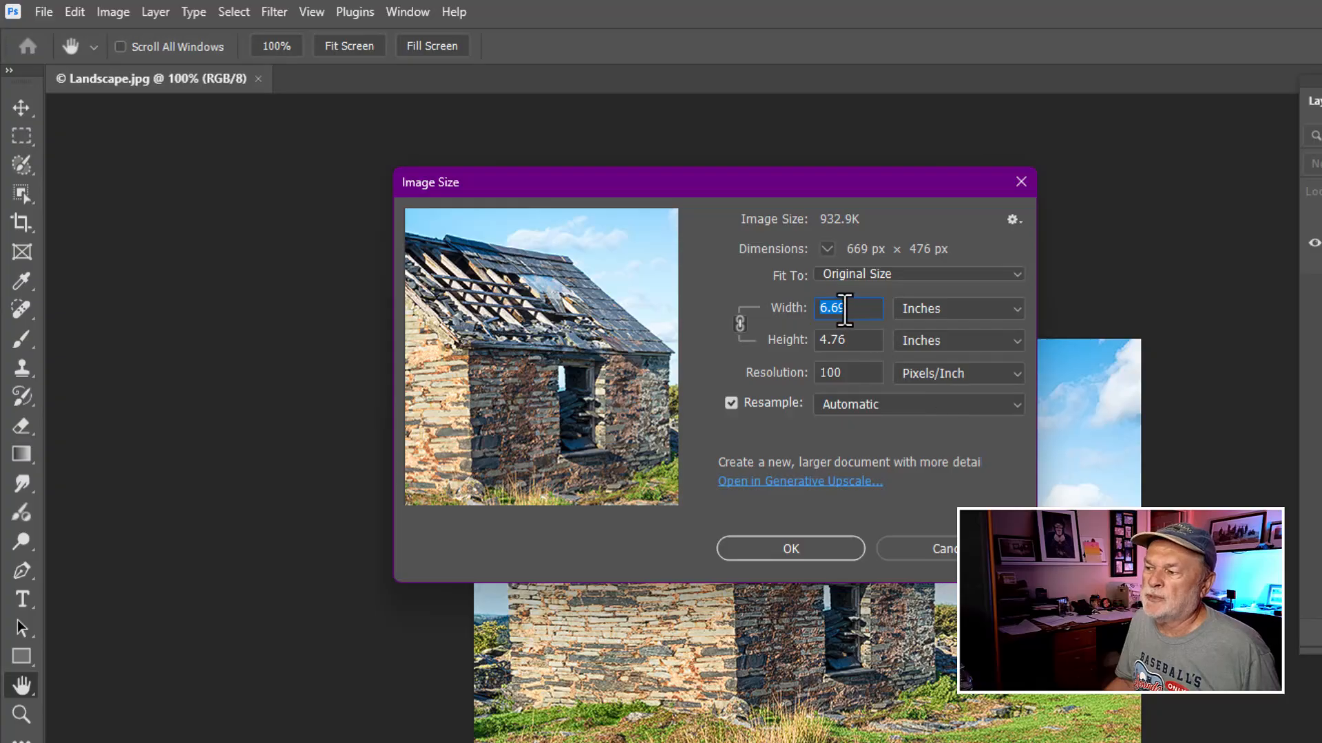
left_click(788, 482)
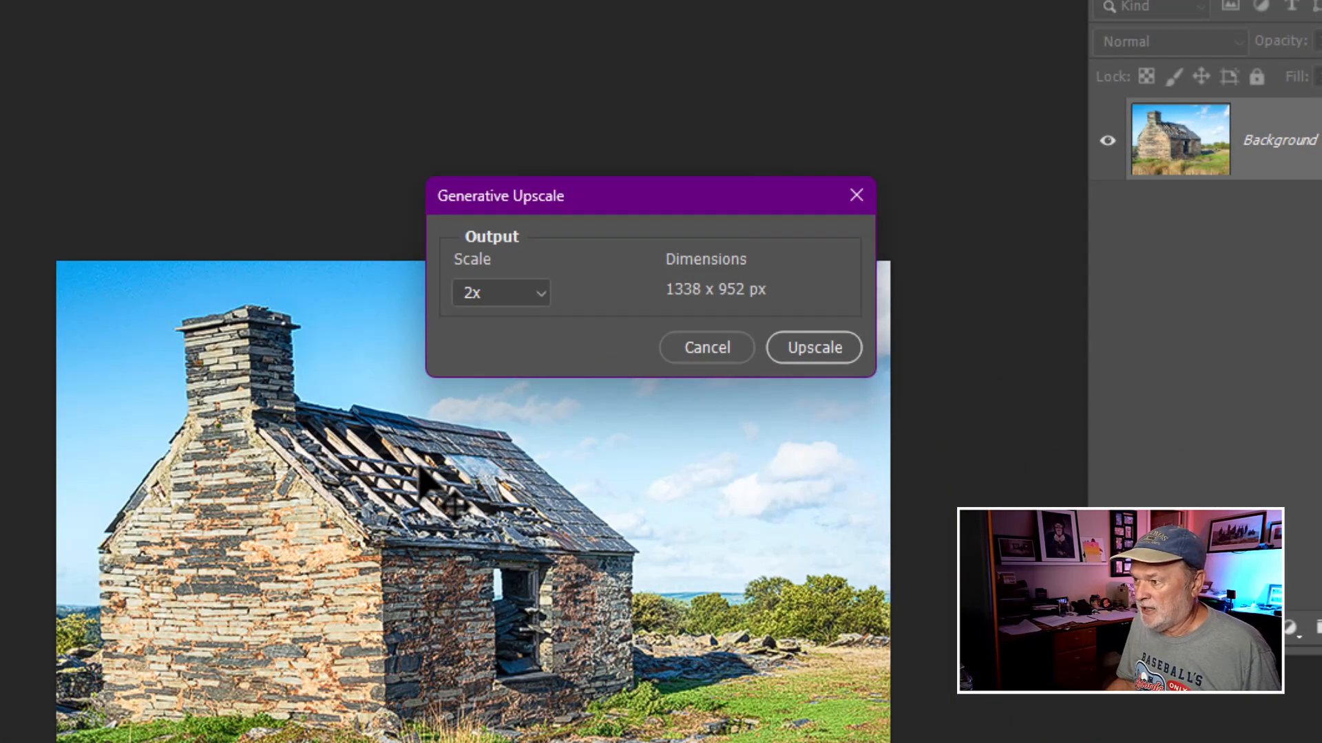
left_click(540, 298)
left_click(513, 342)
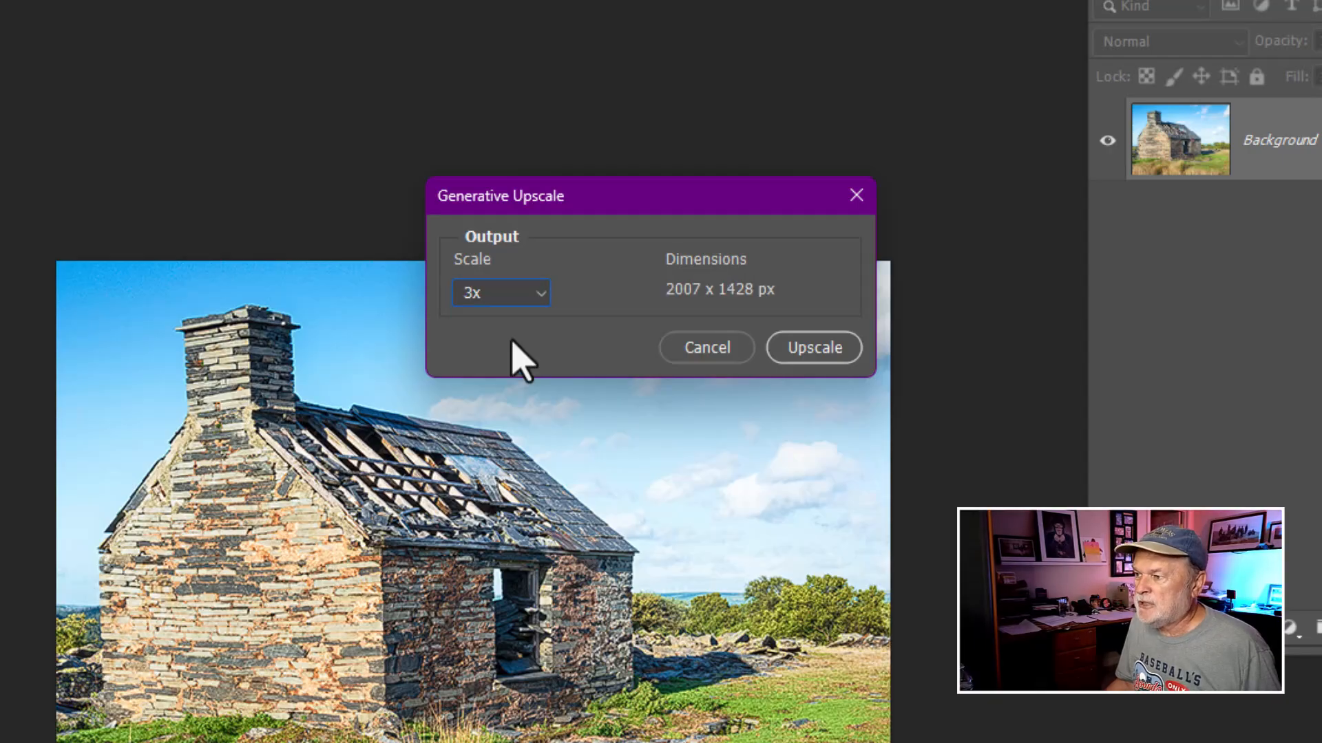
left_click(544, 300)
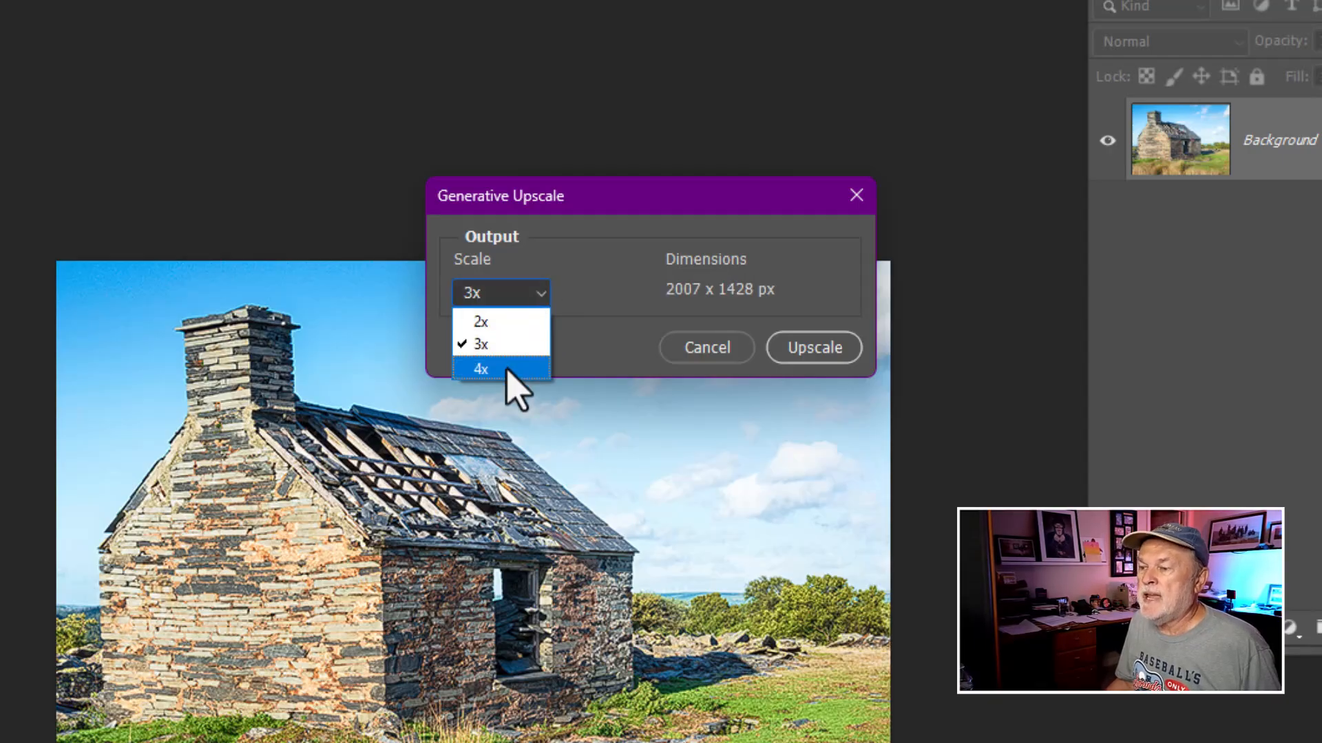
left_click(482, 369)
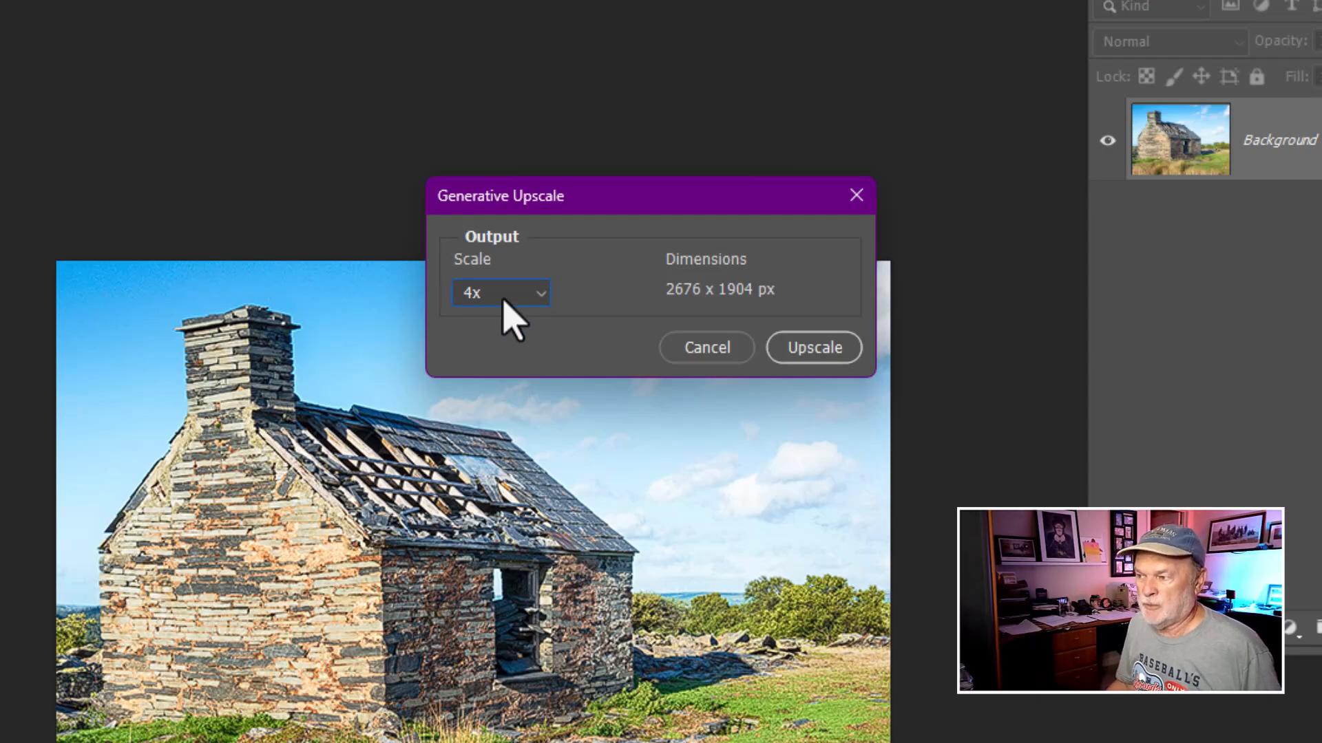
left_click(819, 357)
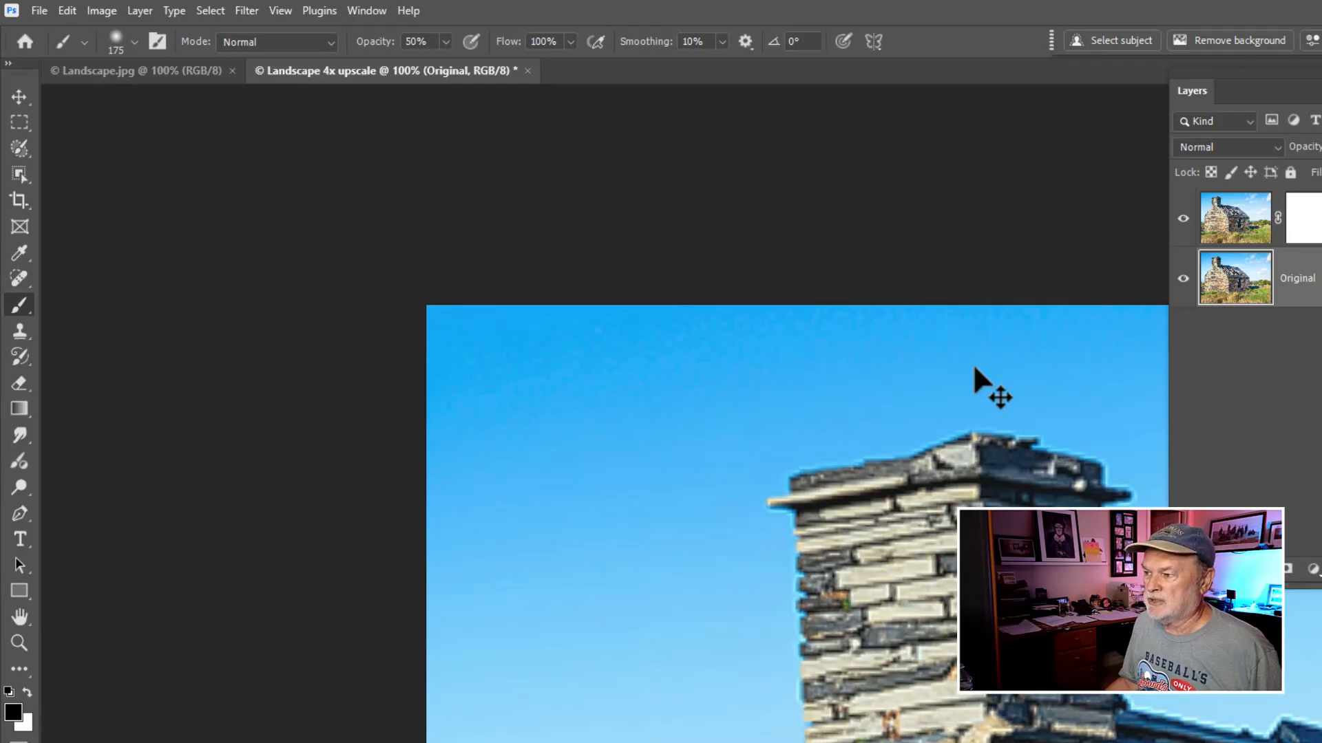
- Compare the upscaled document with the original Landscape.jpg by switching between the two documents
left_click_drag(775, 489, 489, 301)
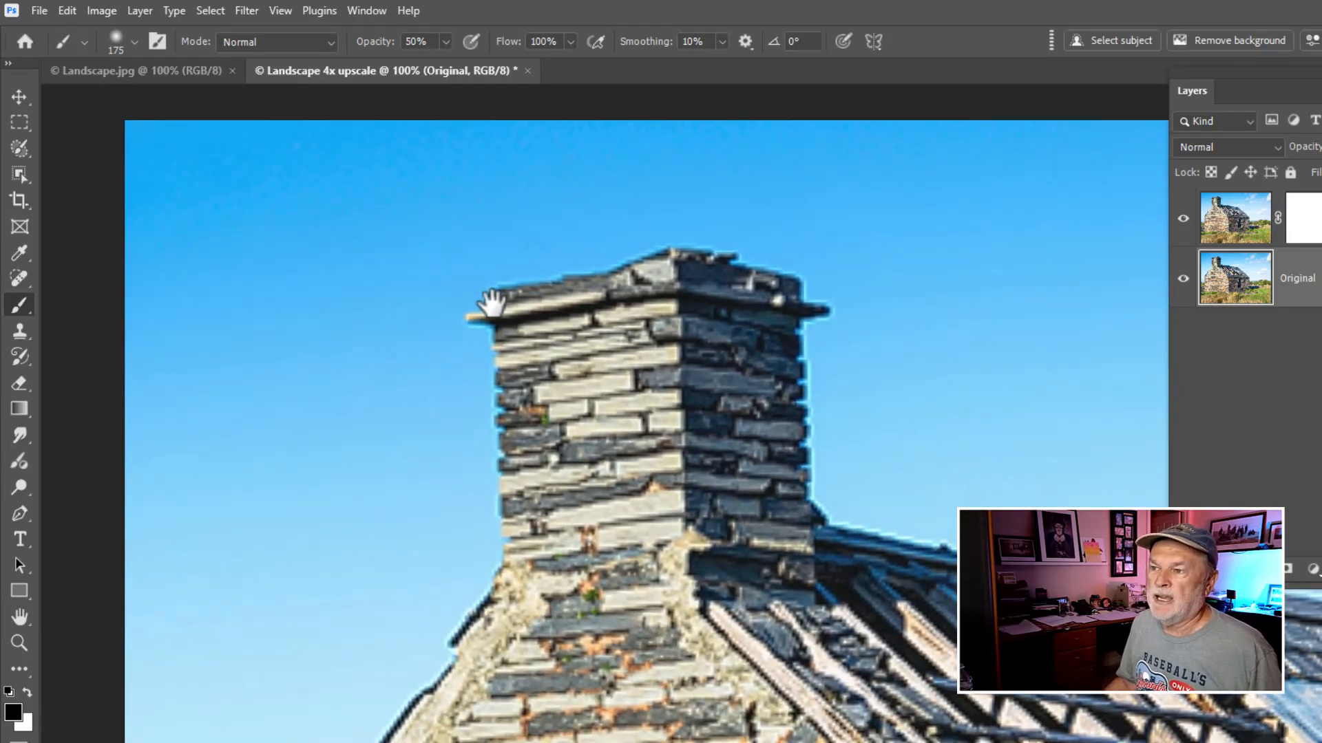
left_click(164, 71)
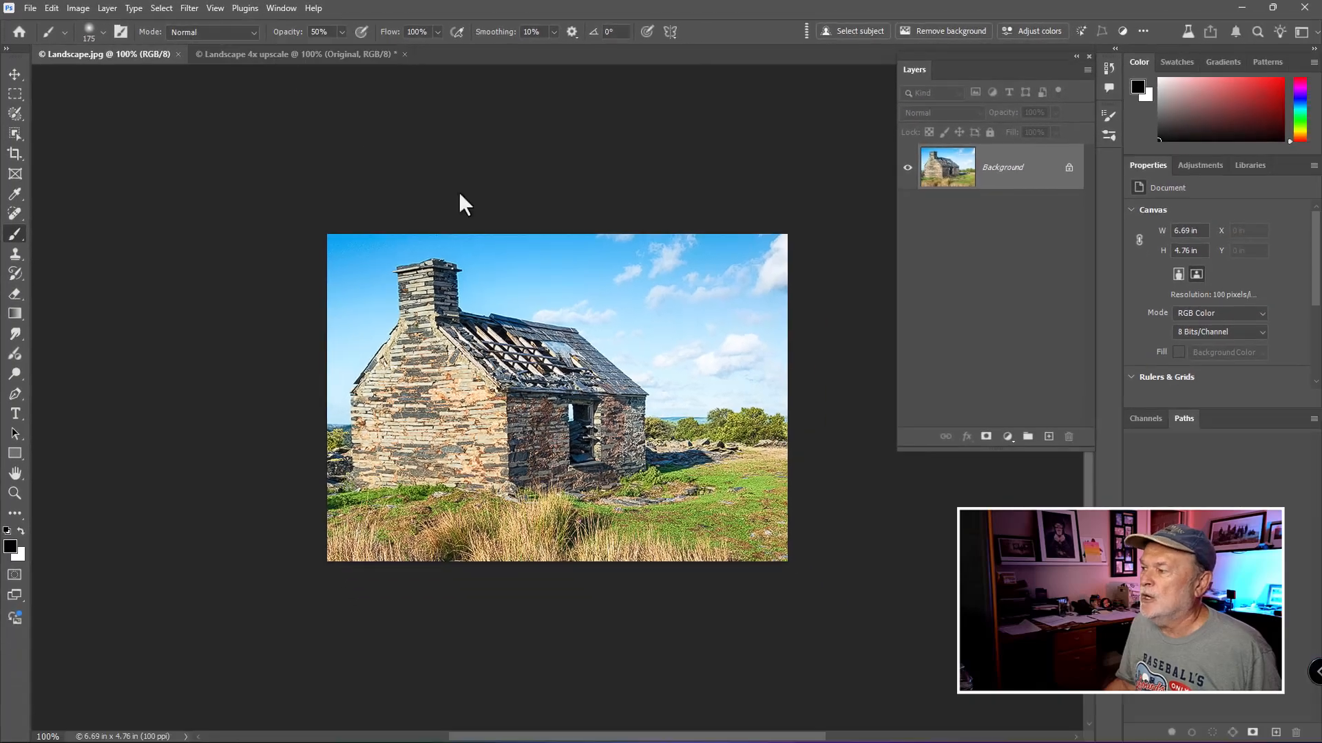
left_click(958, 195)
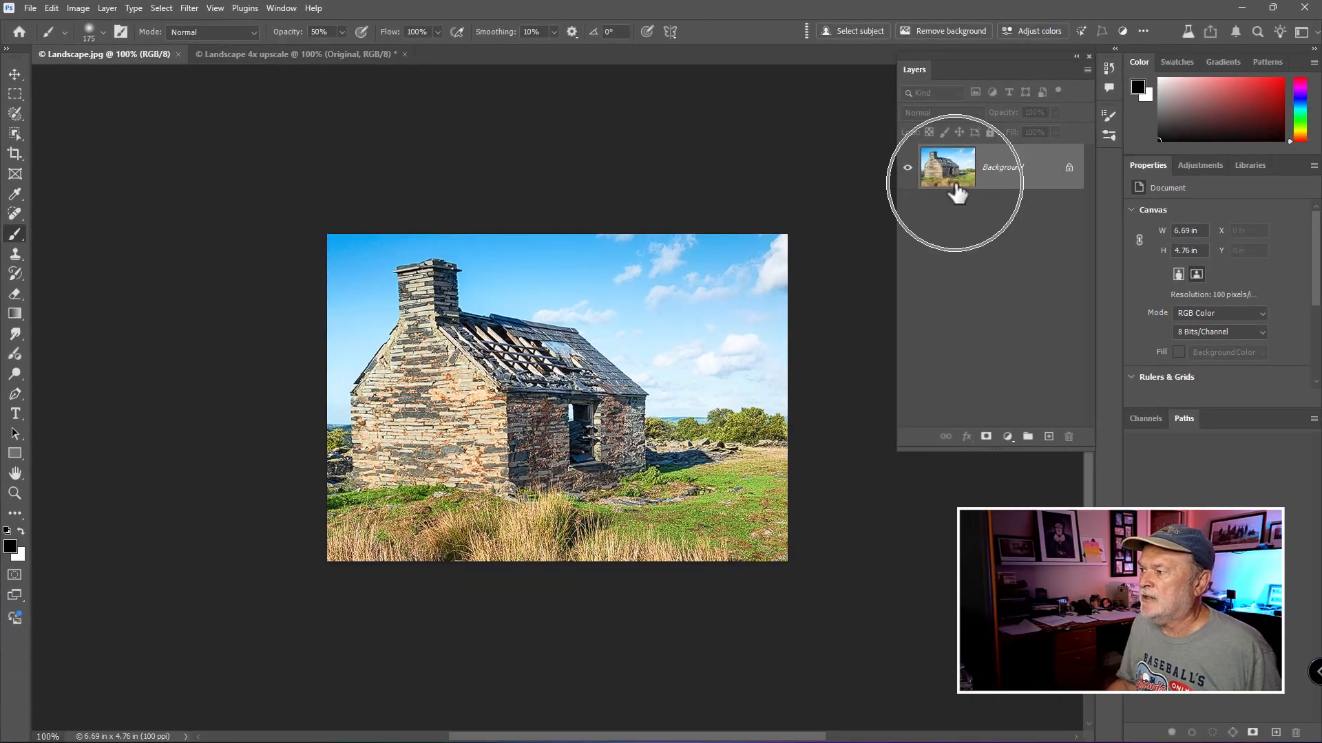
left_click(298, 56)
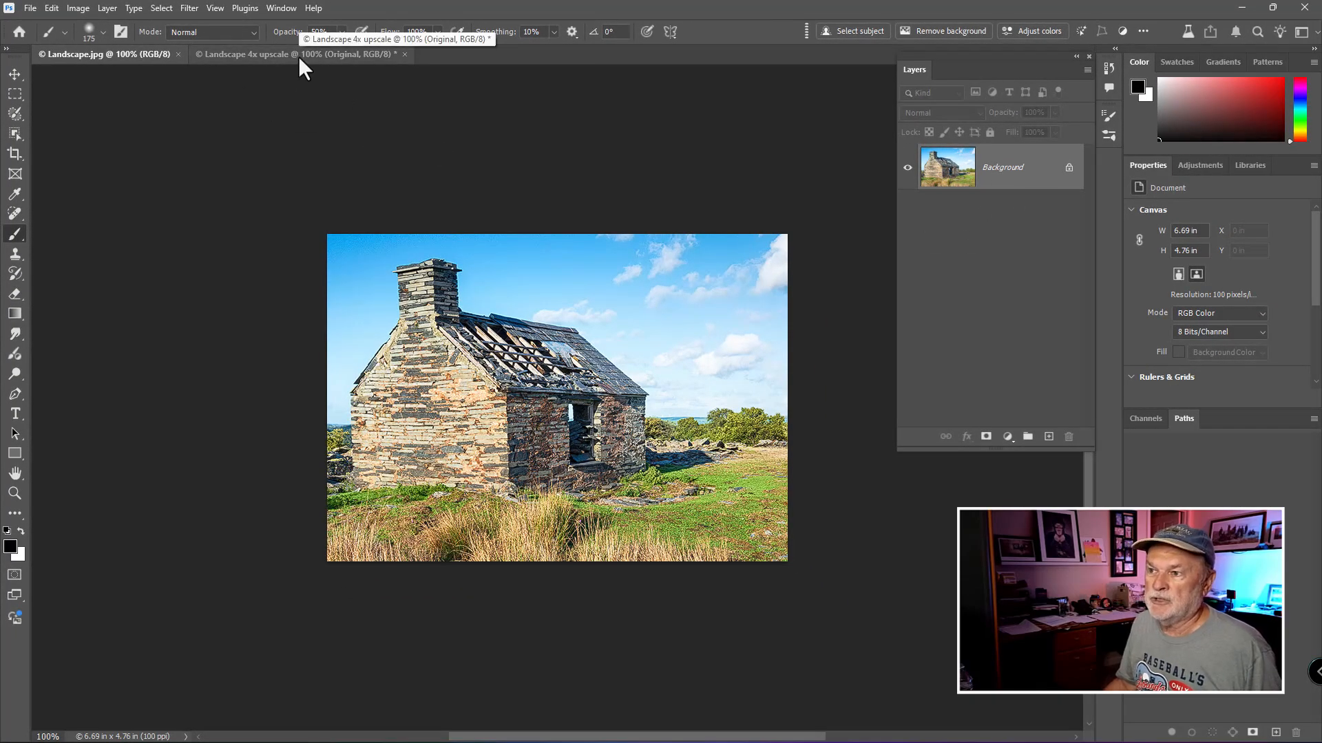
left_click(299, 56)
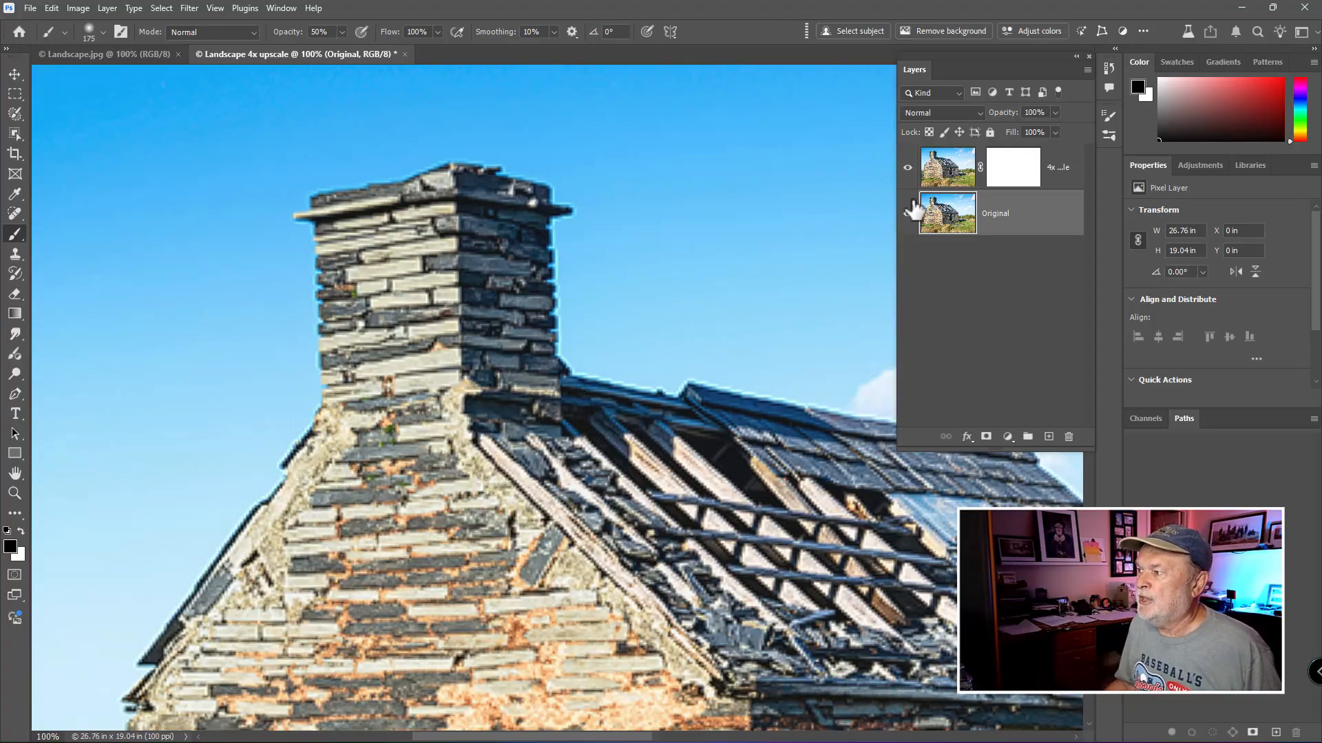
- Toggle the upscaled layer's visibility repeatedly to compare it with the Original layer around the chimney
left_click(943, 172)
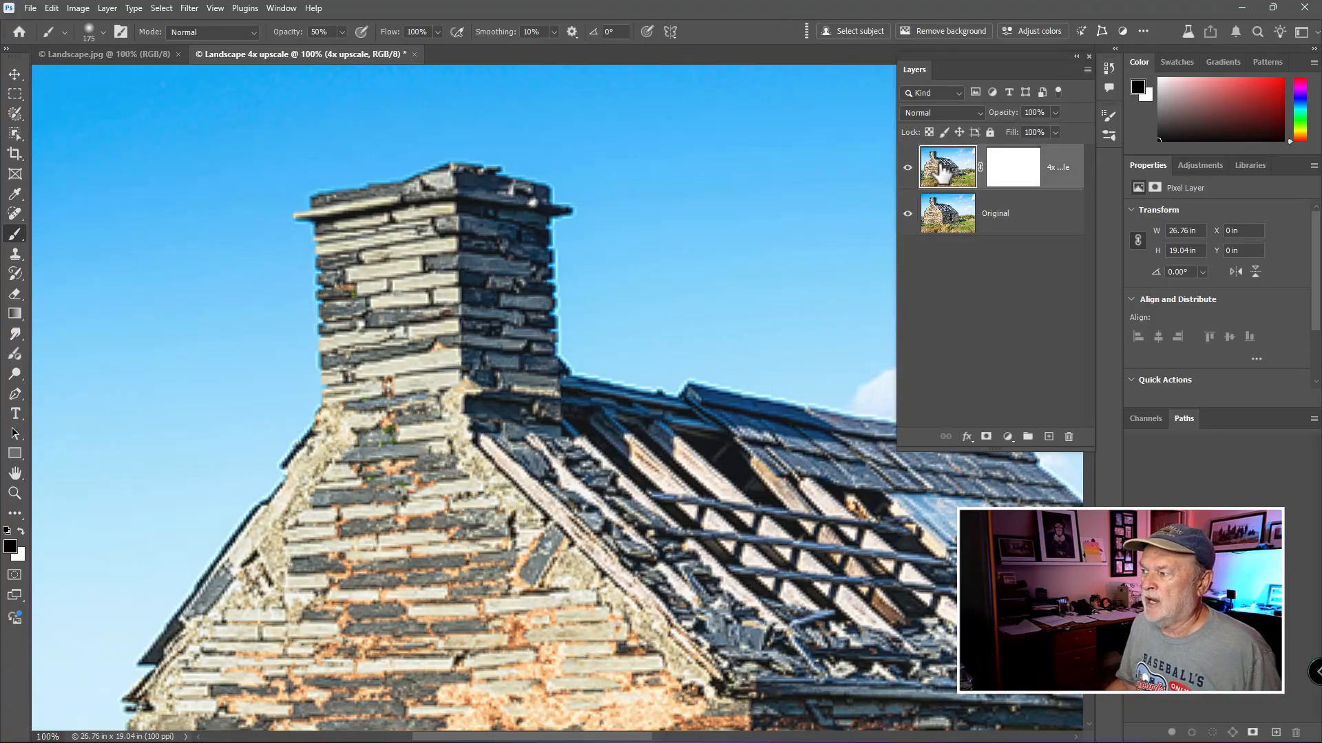
left_click(946, 213)
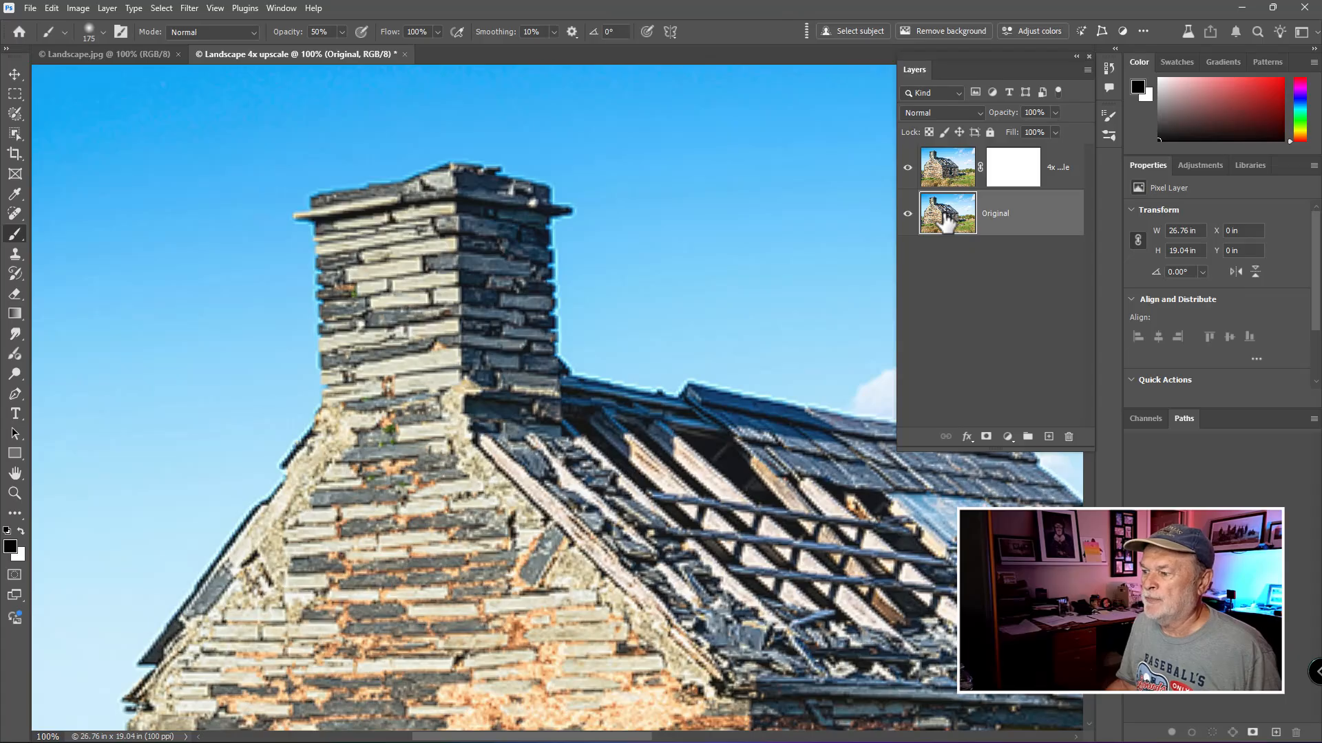
left_click(908, 170)
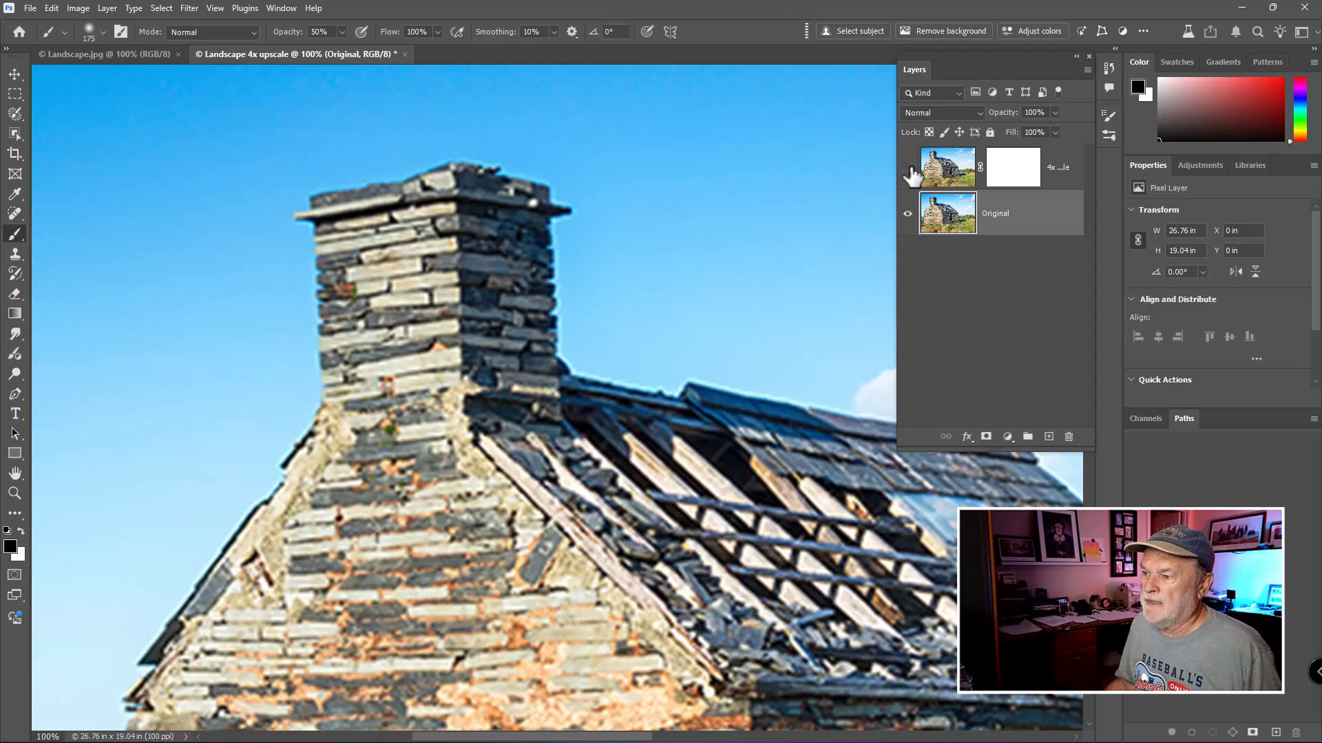
left_click(908, 169)
left_click(908, 170)
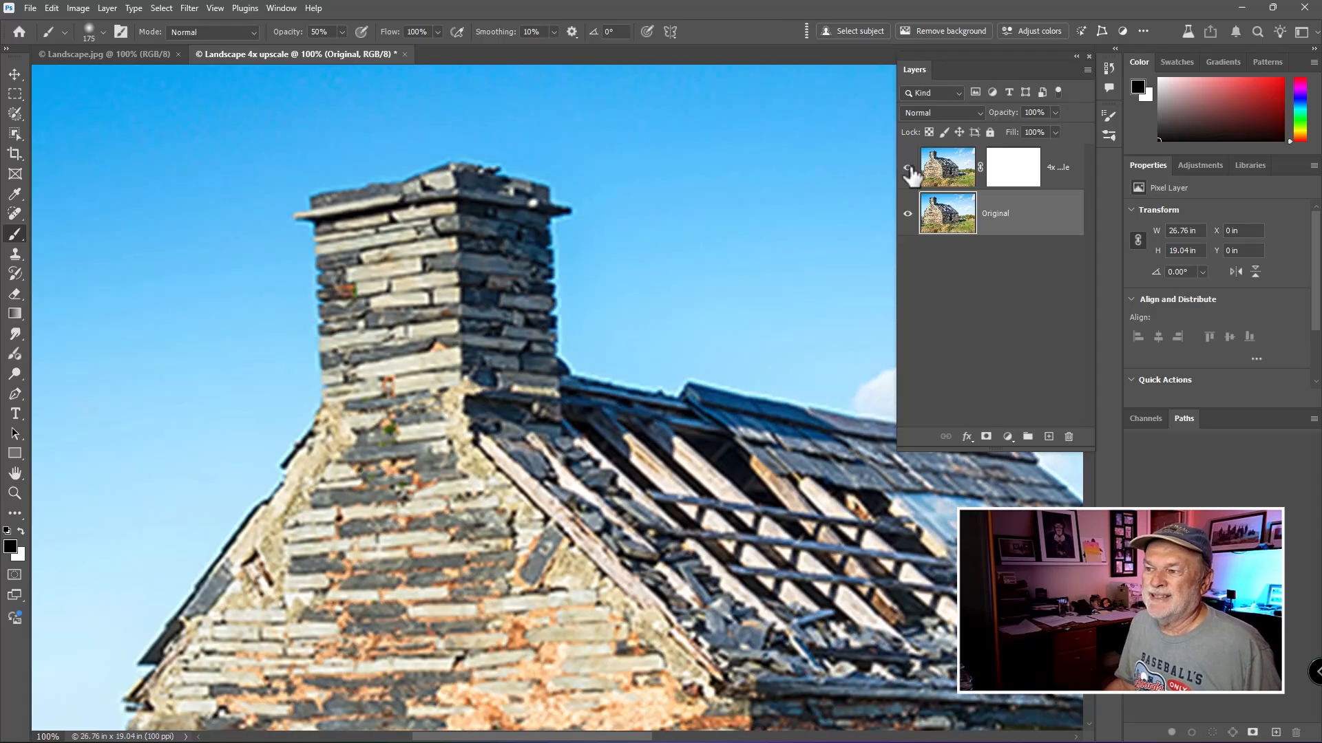
left_click(909, 170)
left_click(909, 170)
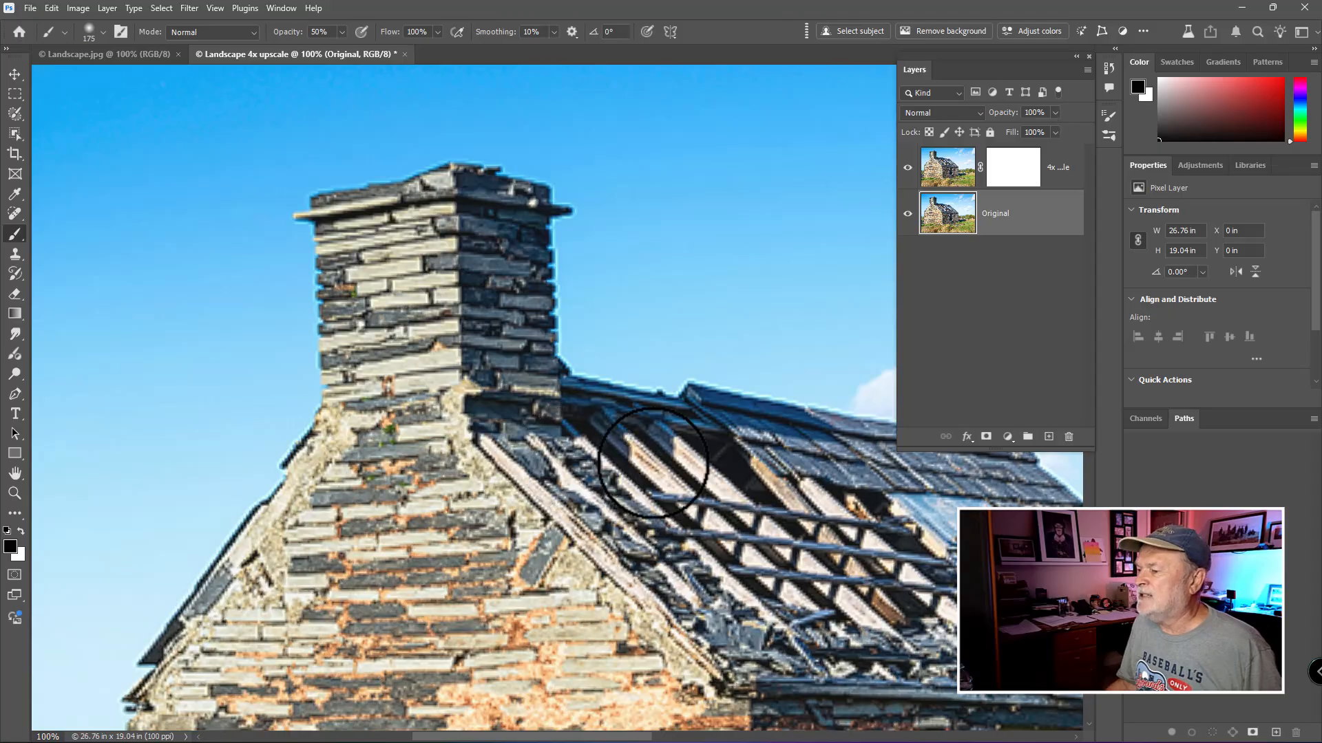
- Compare the upscaled layer with the Original layer over the wall and grass by toggling its visibility
scroll(653, 463, "down", 1)
left_click_drag(681, 513, 534, 255)
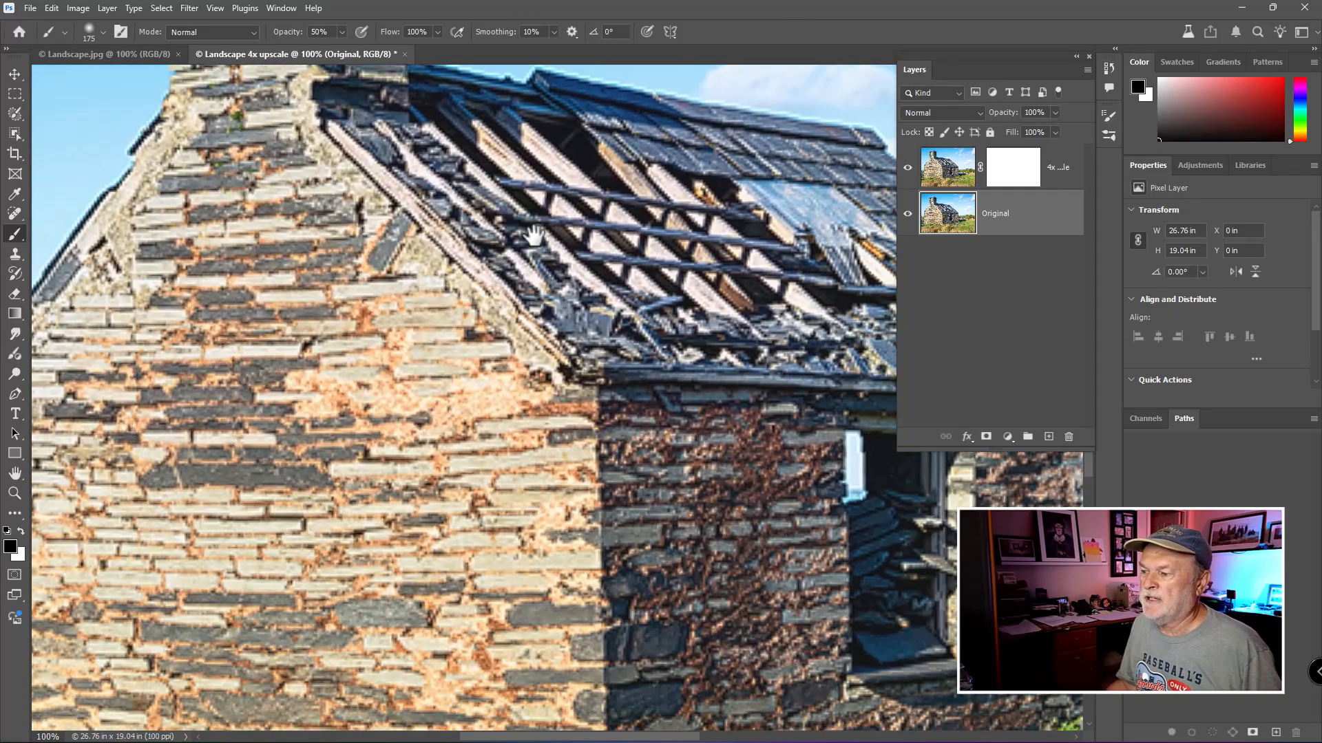
left_click_drag(664, 518, 513, 370)
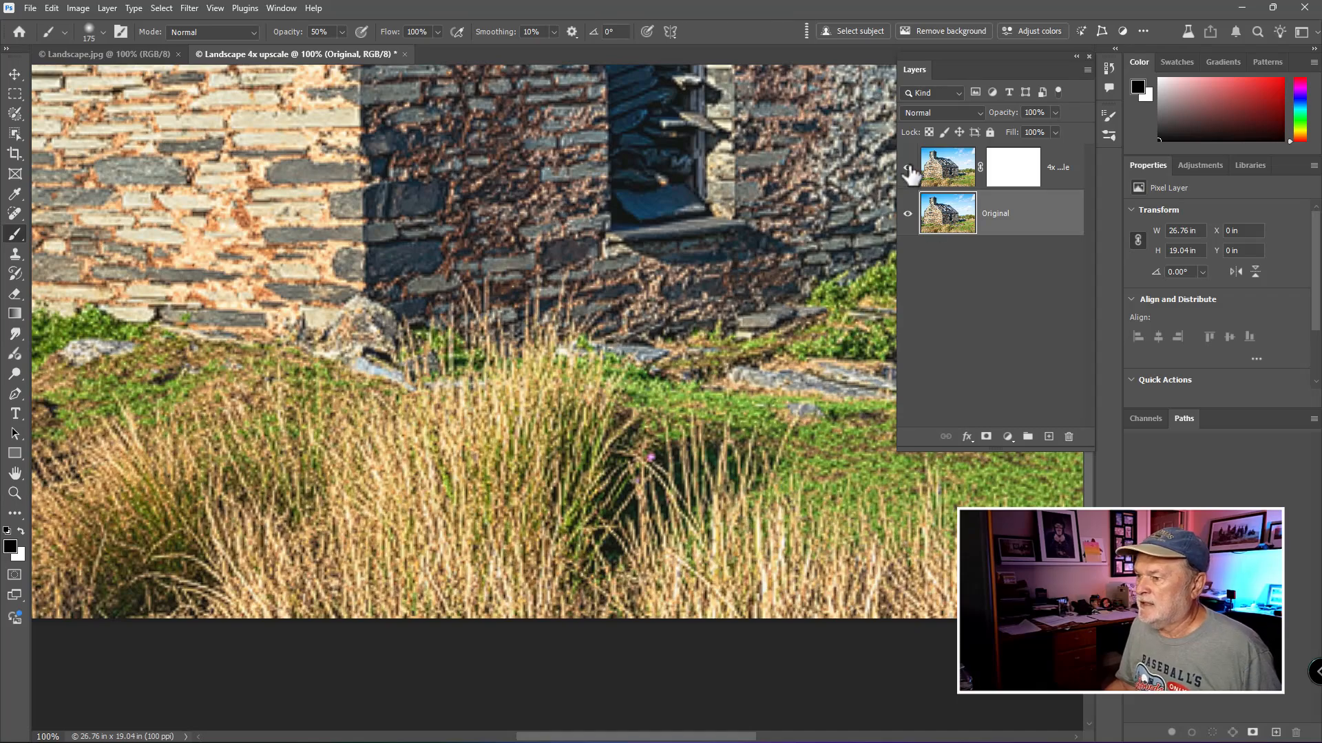
left_click(907, 167)
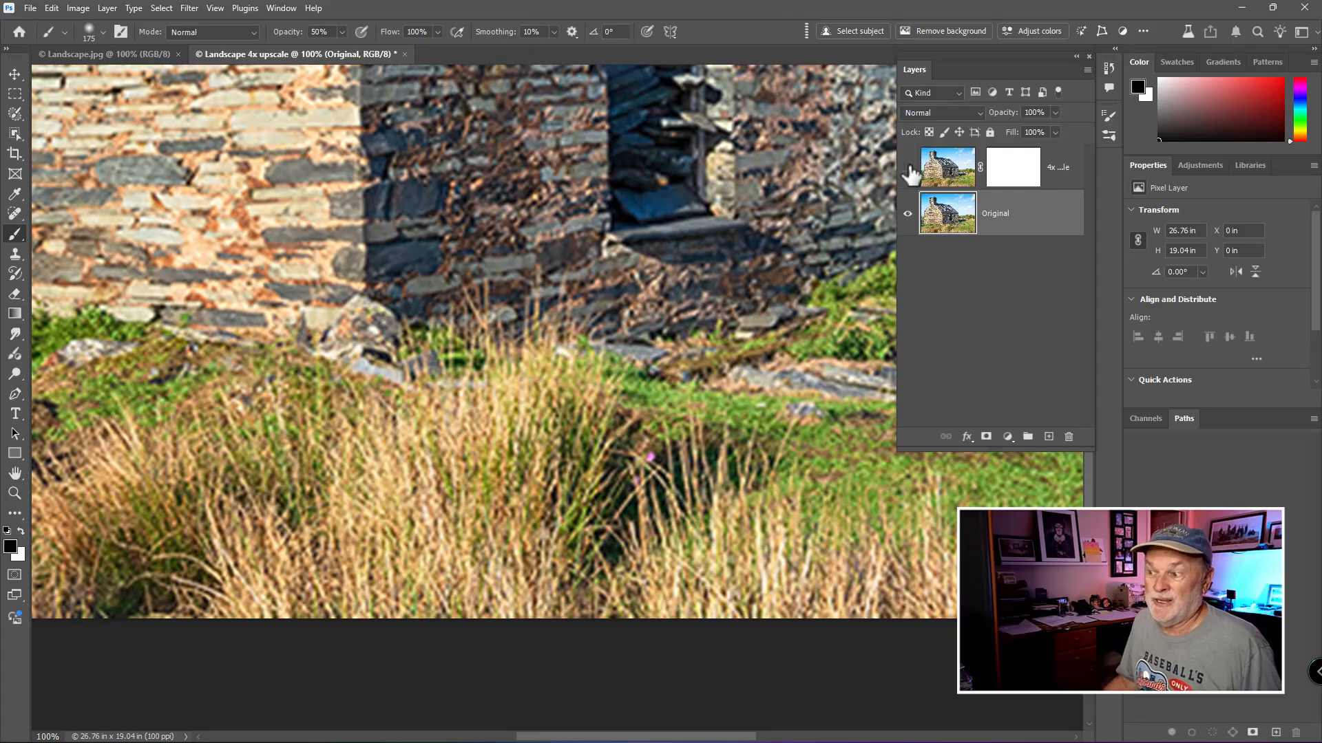
left_click(907, 167)
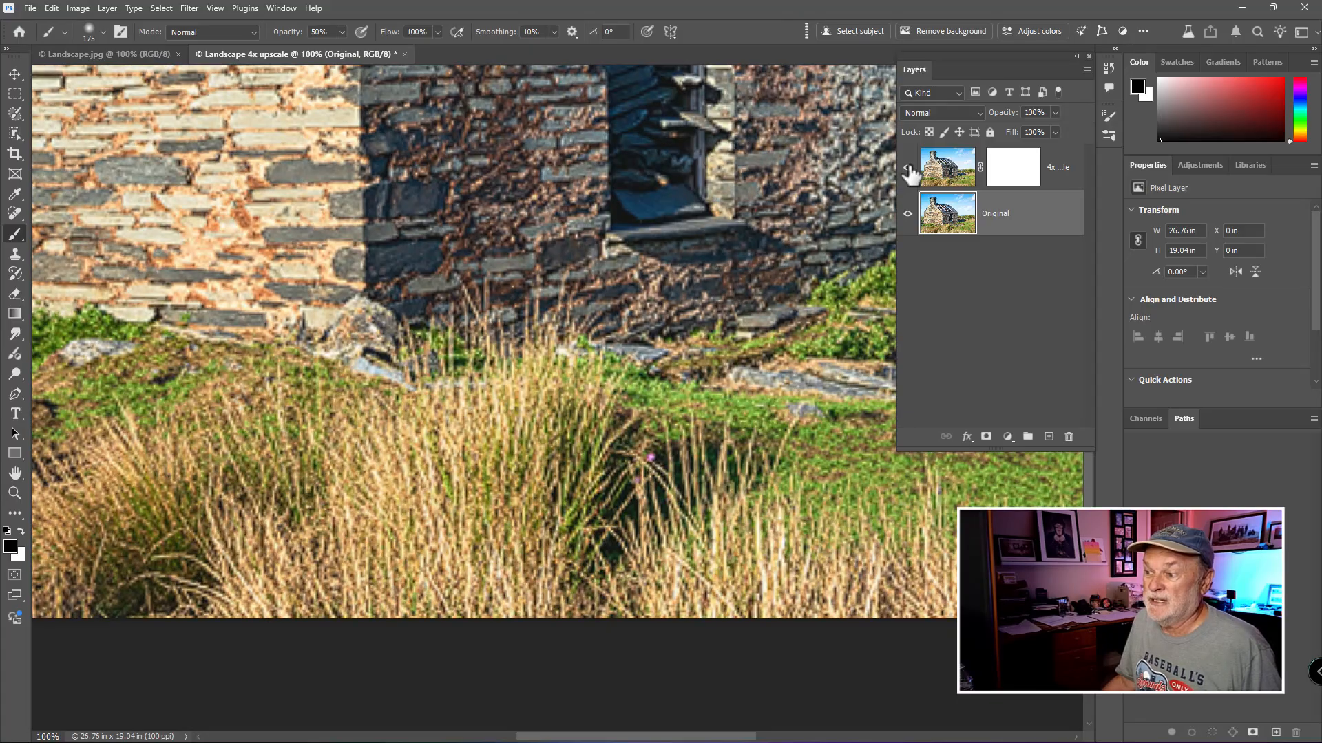
left_click(907, 167)
left_click(908, 167)
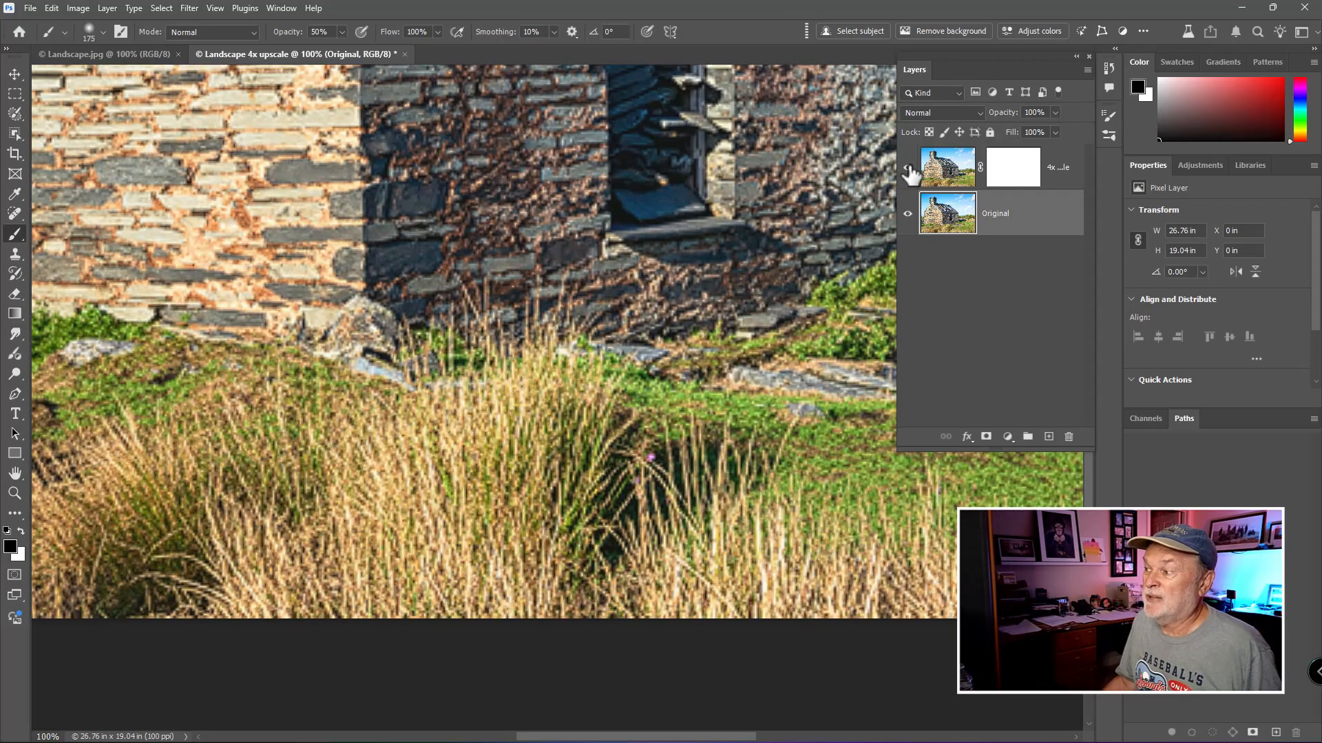
scroll(584, 378, "up", 1)
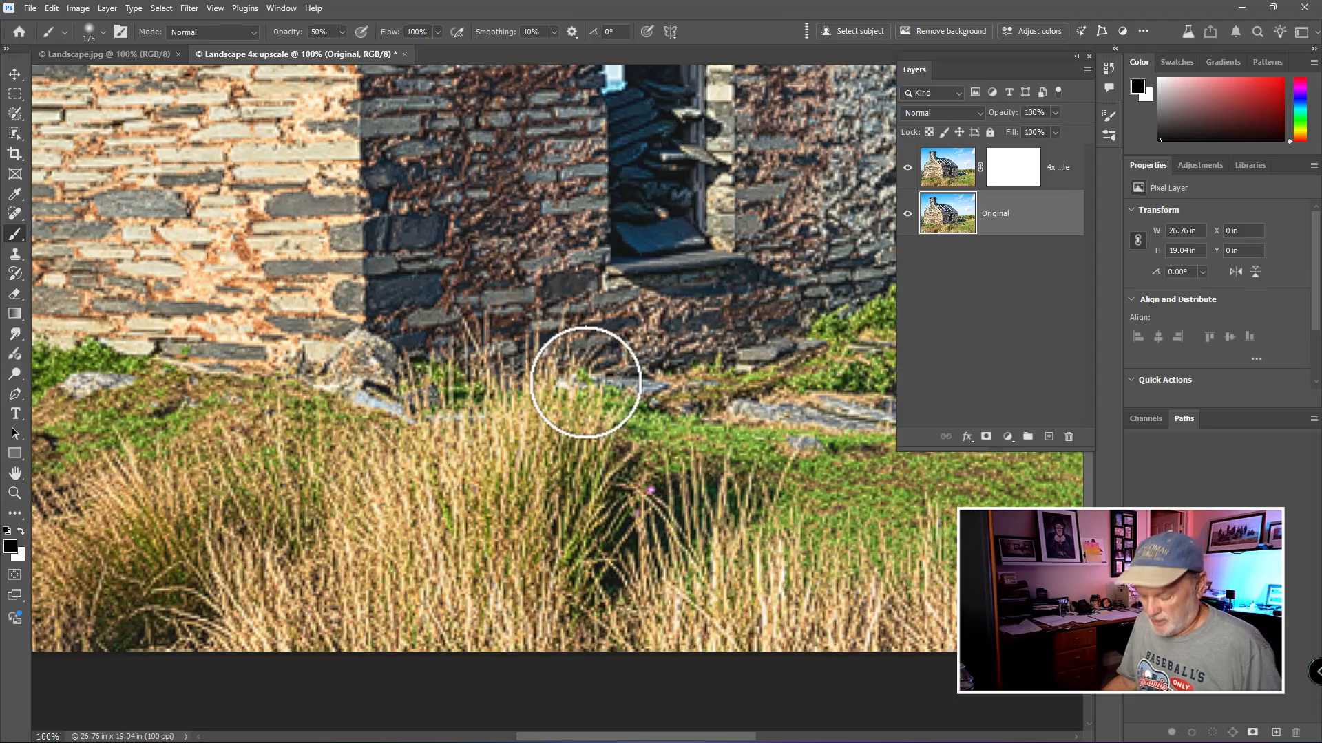
scroll(584, 378, "down", 5)
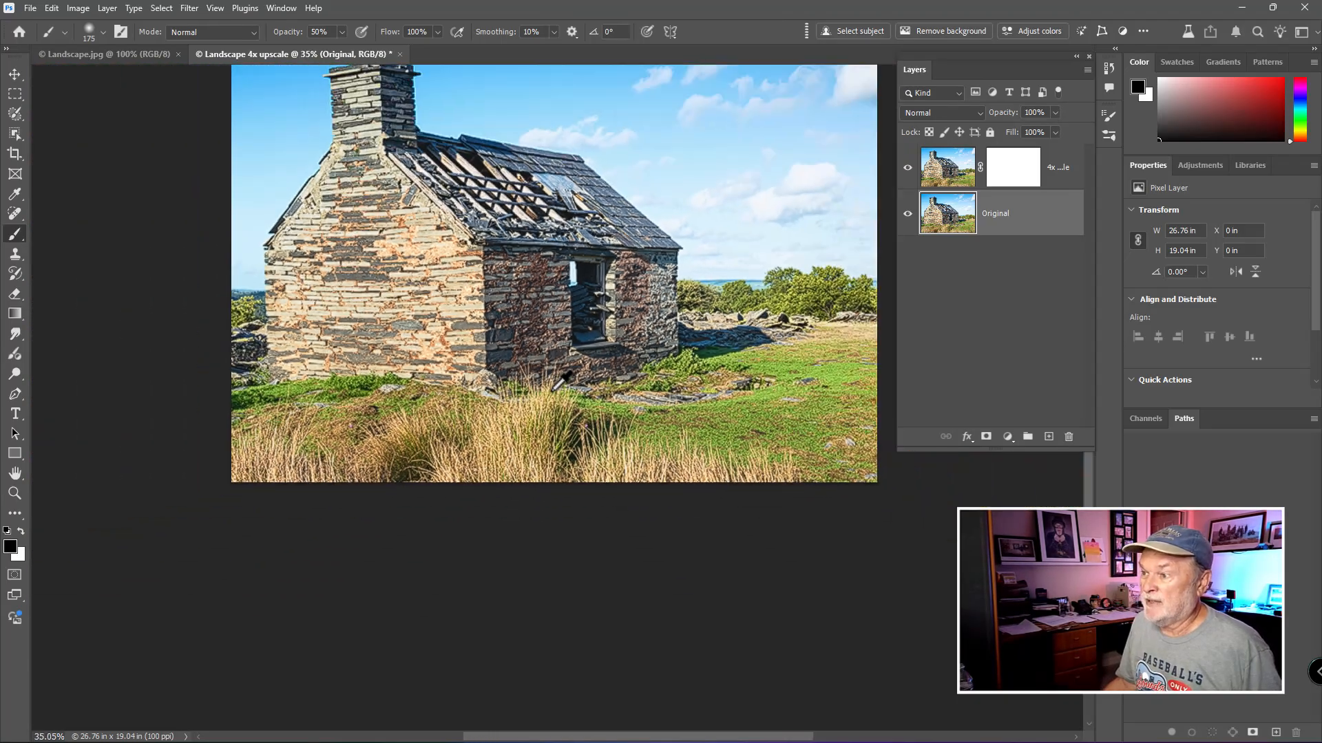
left_click_drag(531, 339, 520, 416)
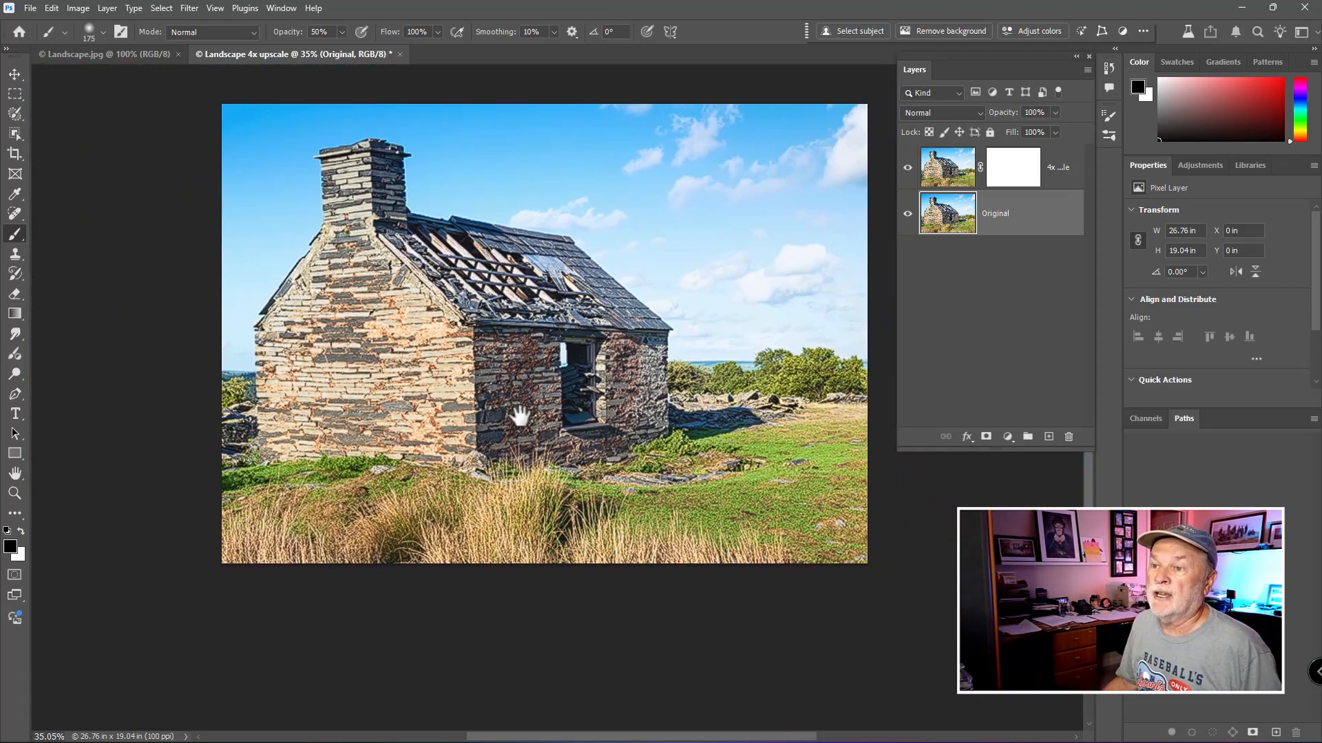
- Try setting the print resolution to 300 and 200 ppi with resampling off in Image Size, cancelling the dialog
left_click(79, 9)
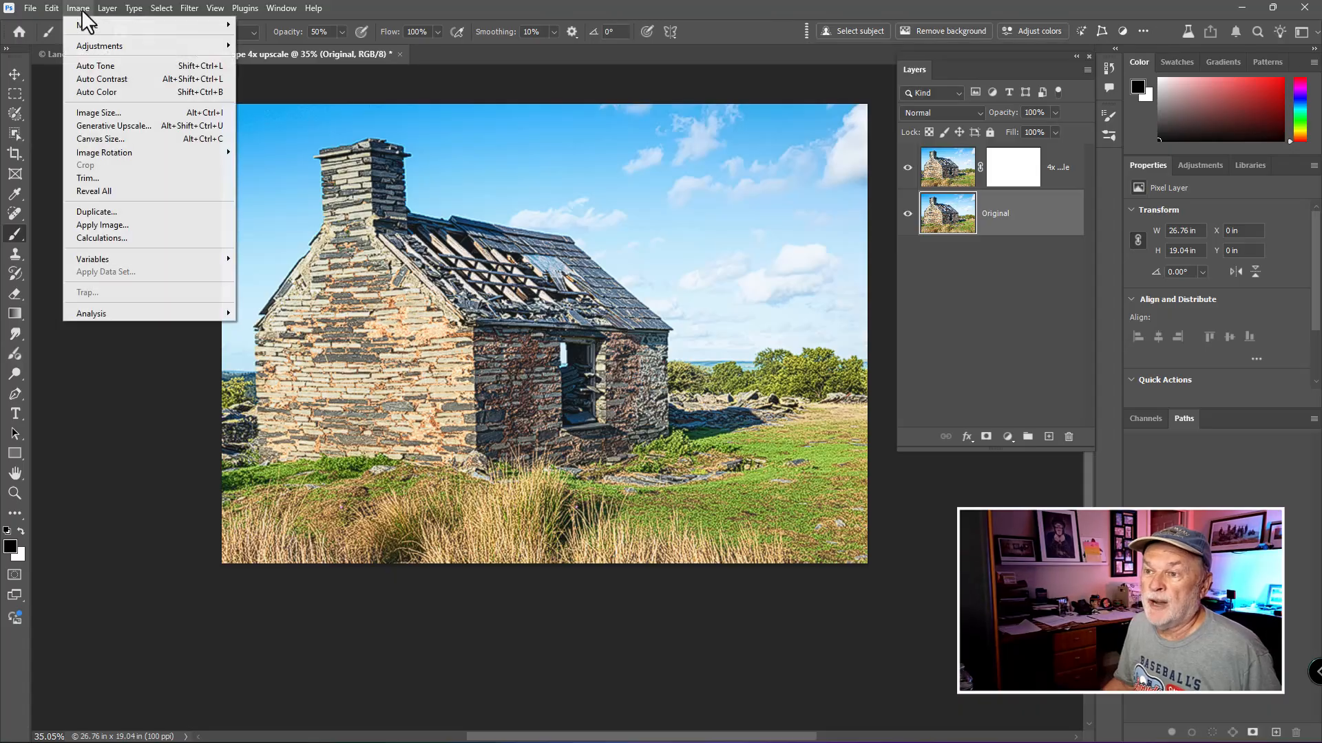
left_click(81, 112)
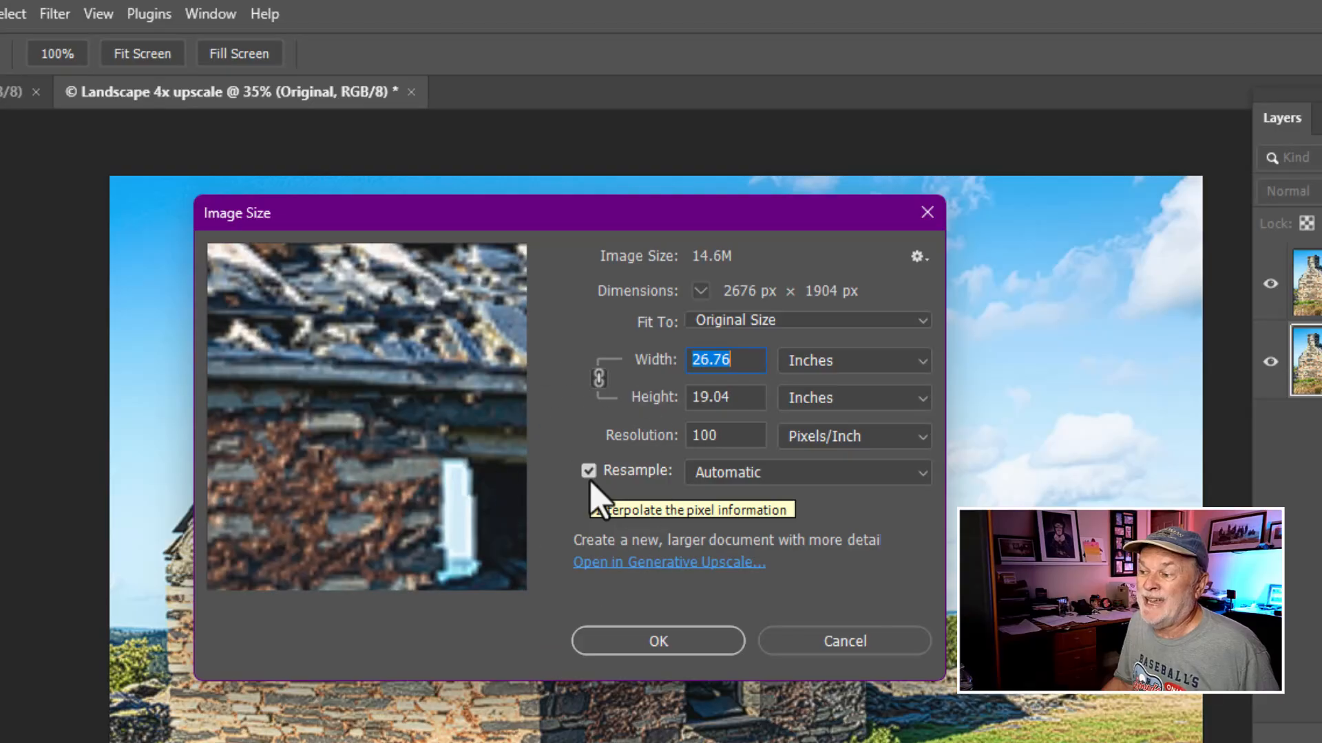
double_click(706, 436)
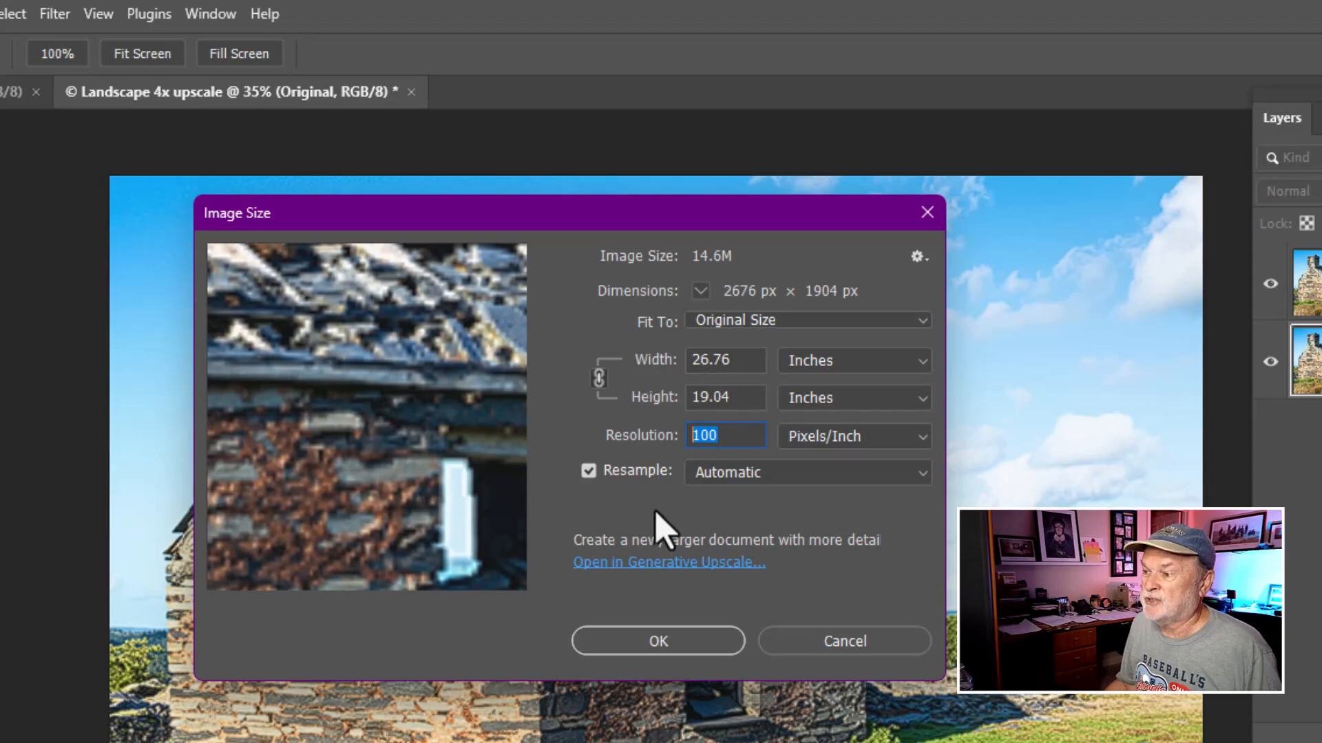
left_click(588, 472)
double_click(714, 436)
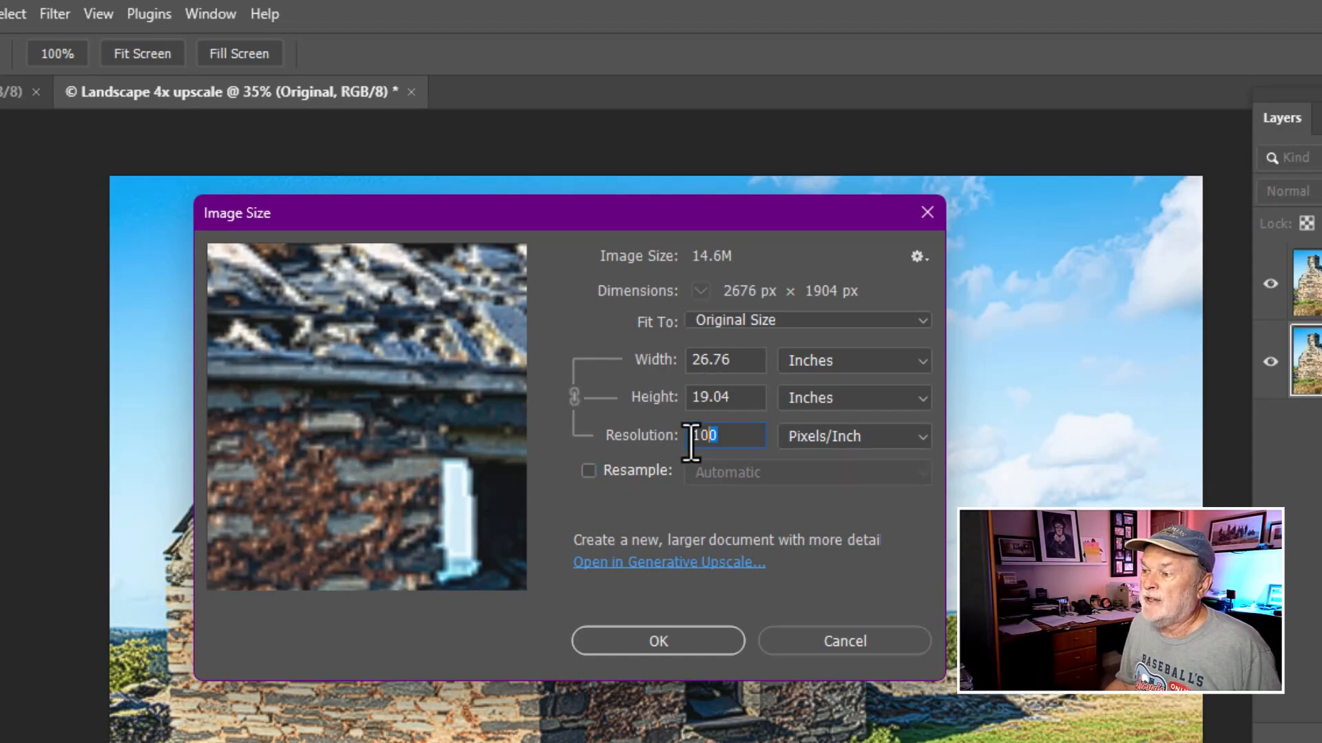
type("300")
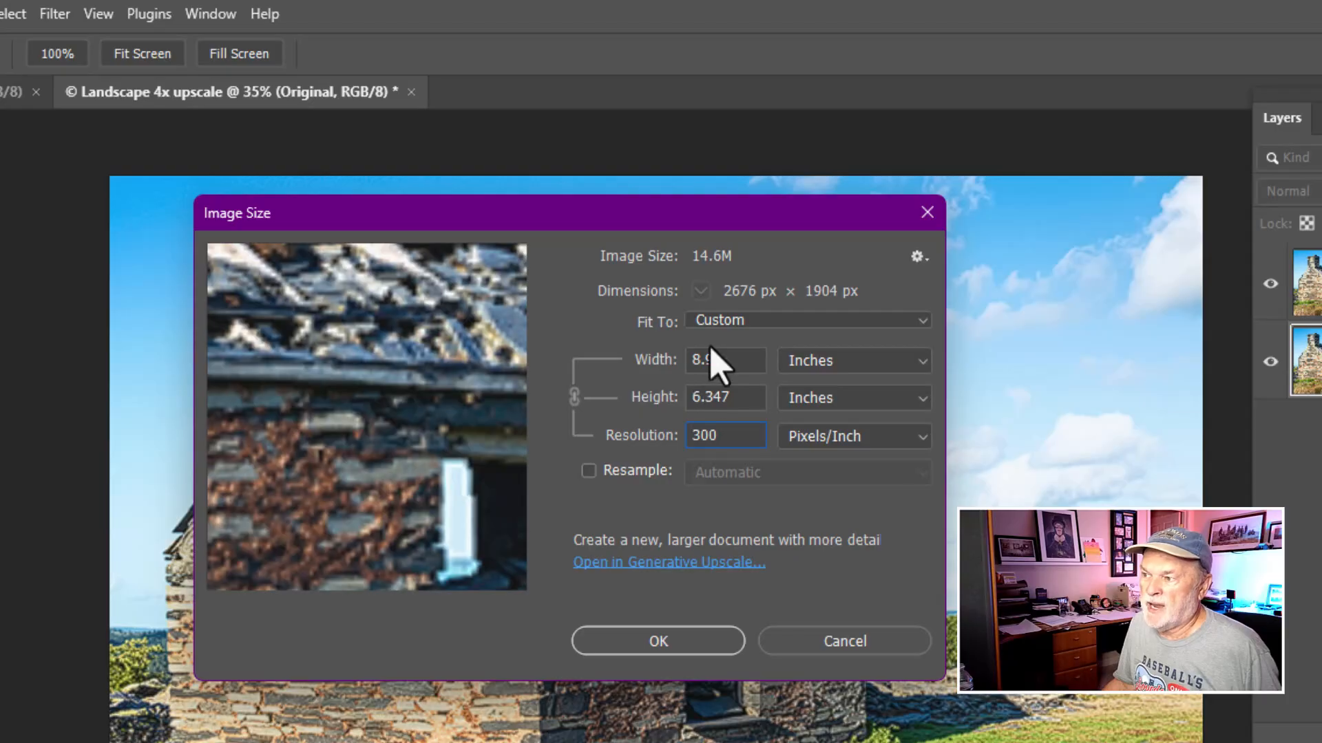
left_click_drag(716, 437, 687, 435)
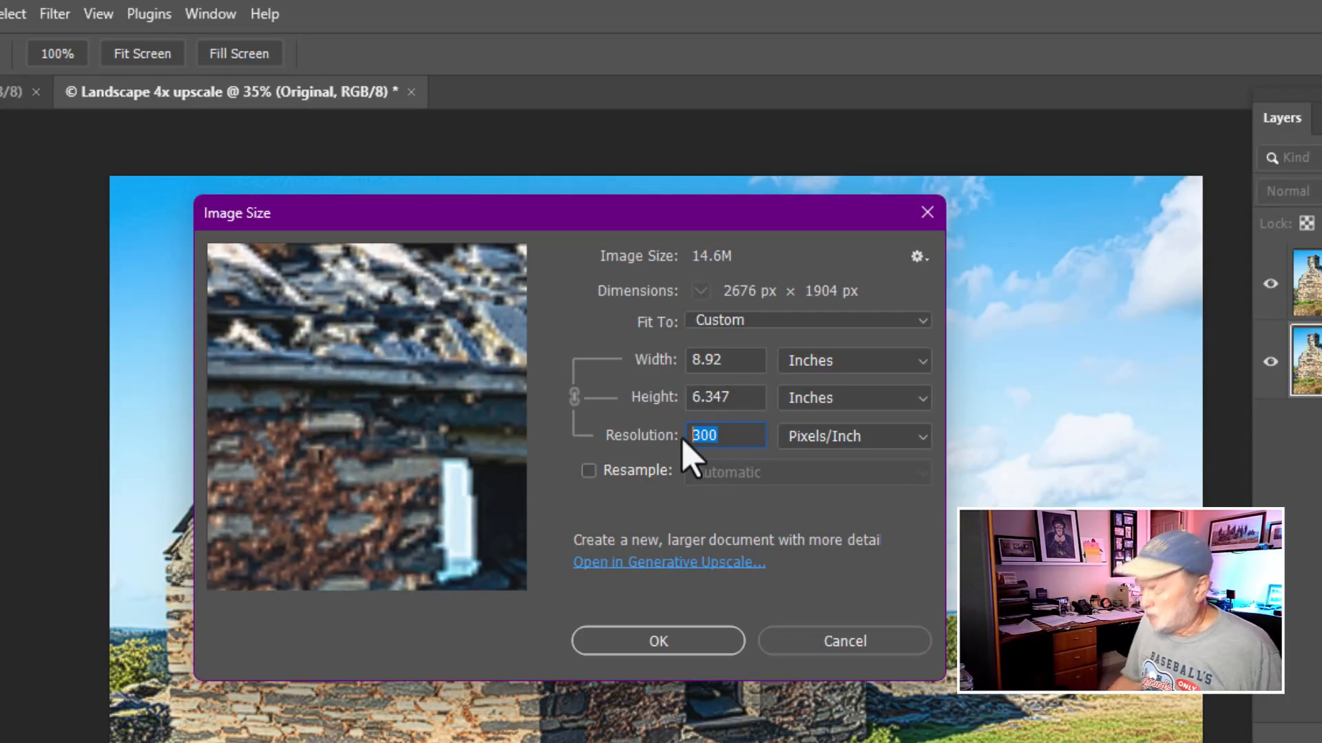
type("200")
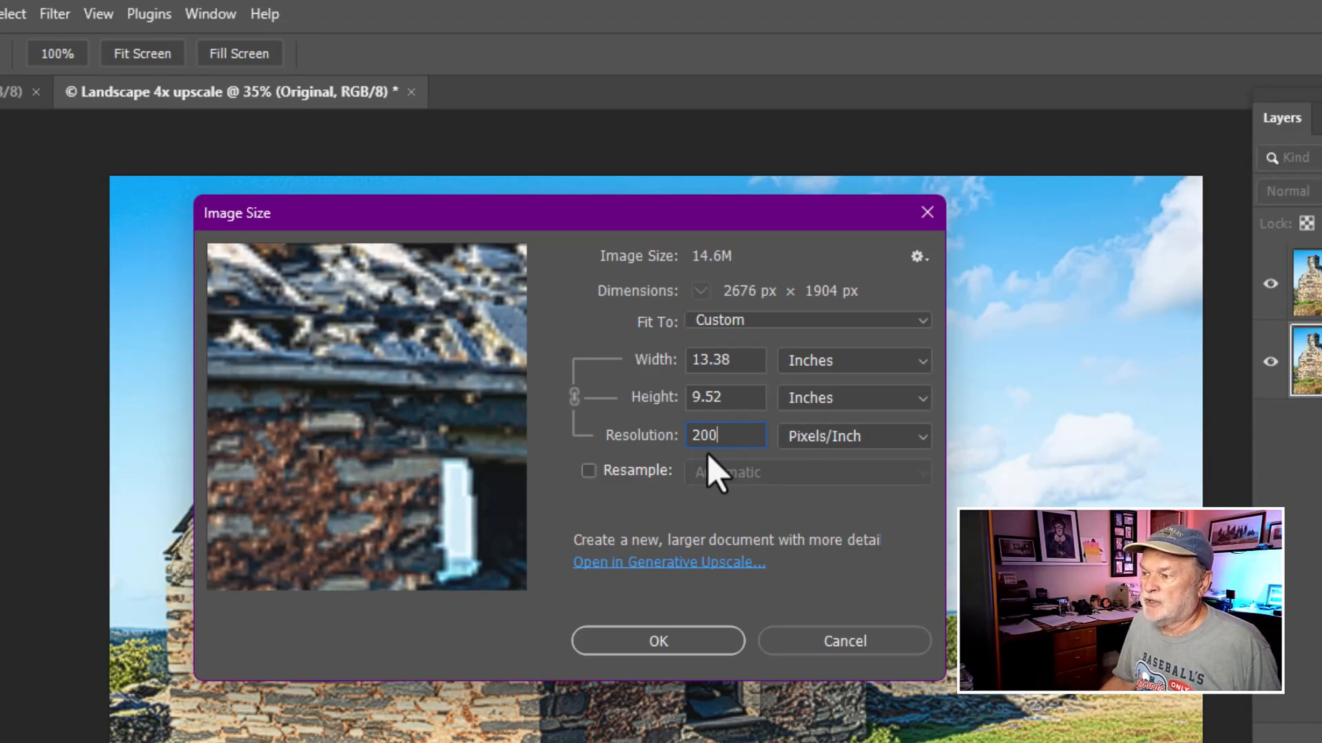
left_click(847, 650)
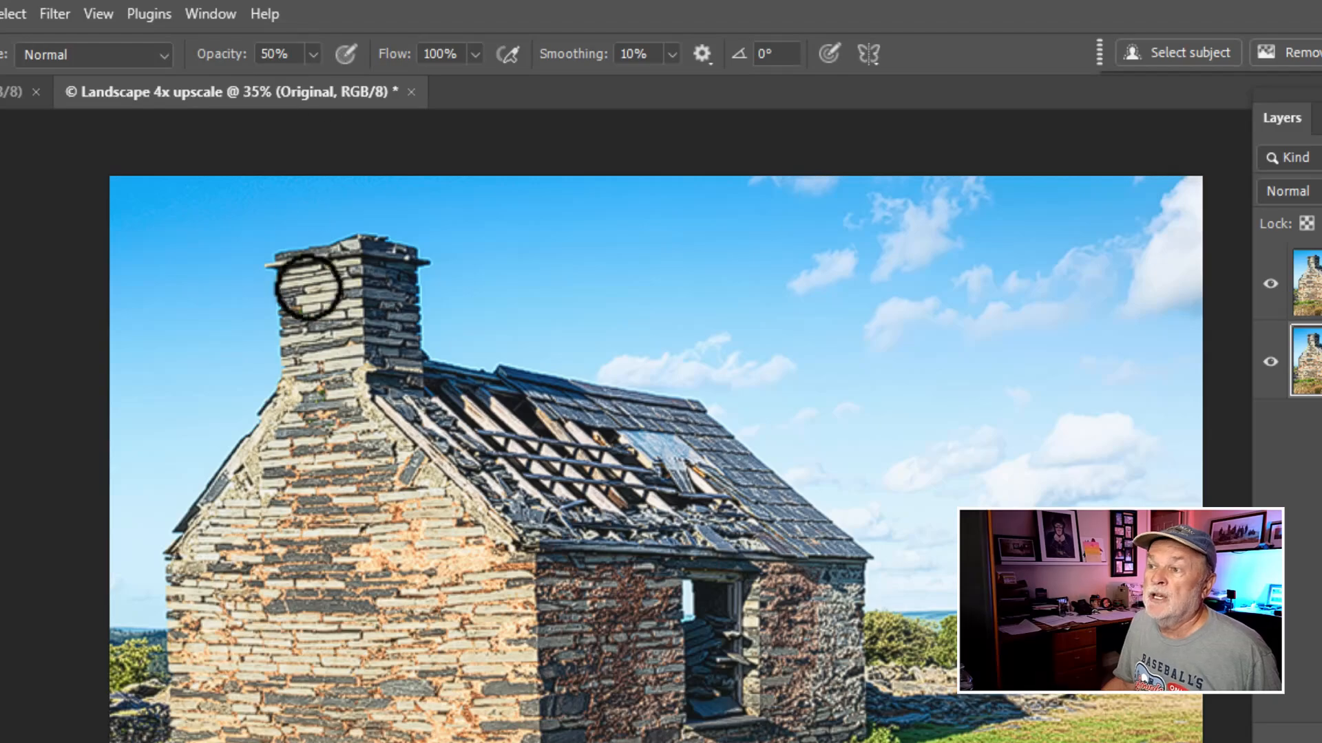
- Open the Updates page in Creative Cloud Desktop from the Help menu
left_click(270, 22)
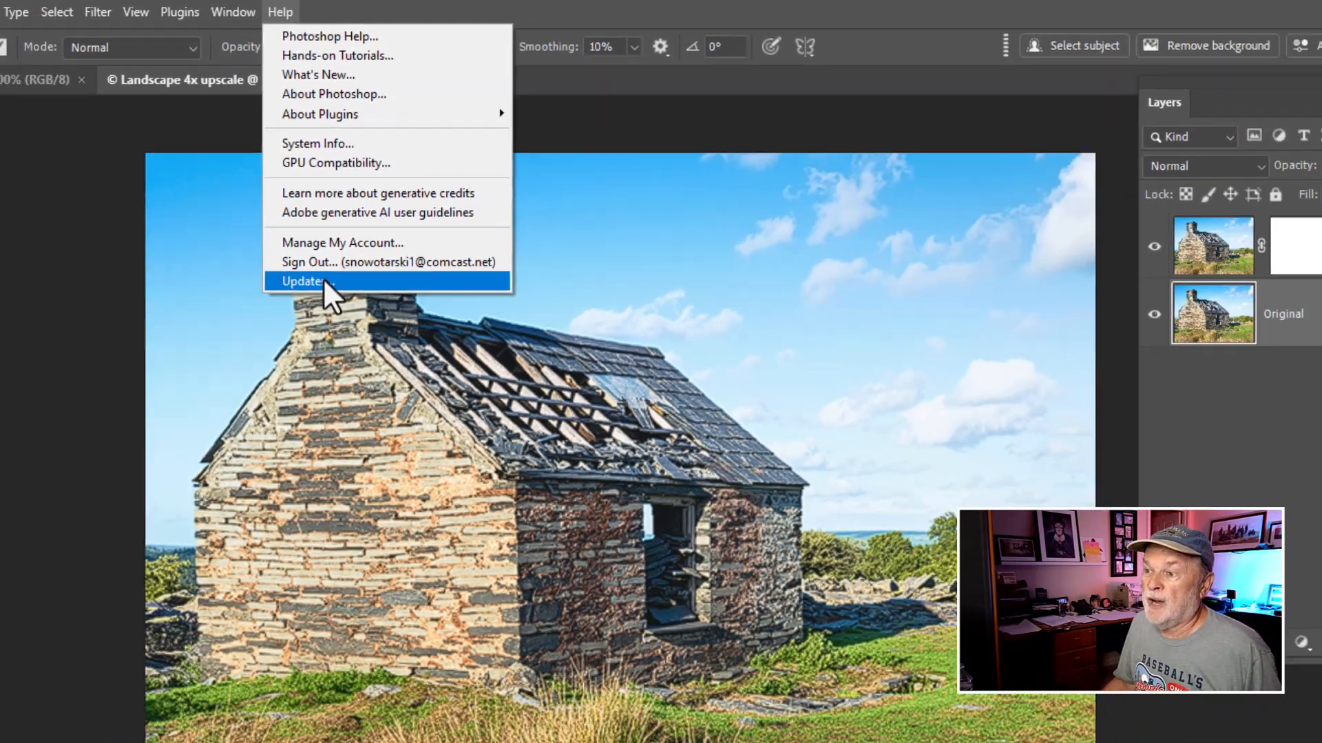
left_click(303, 323)
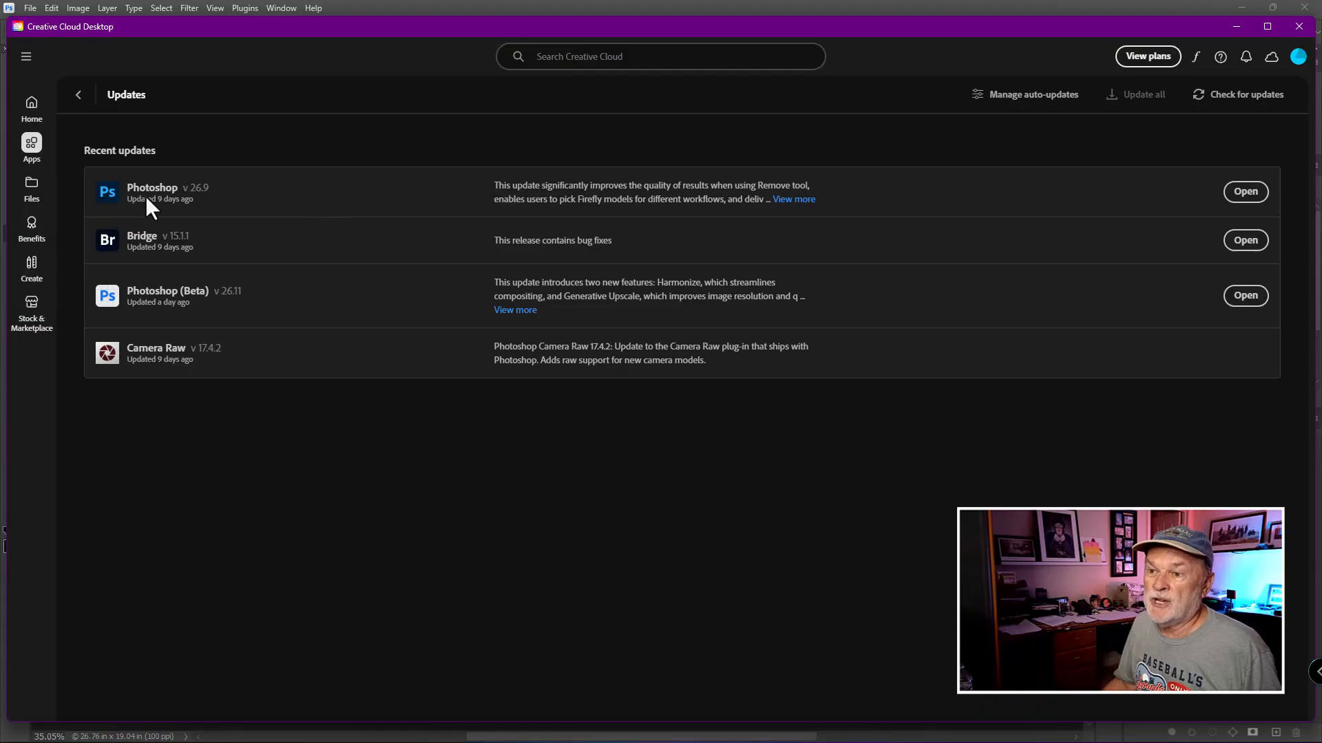
- Browse the beta apps in Creative Cloud to view Photoshop (Beta), and close Creative Cloud Desktop
left_click(35, 113)
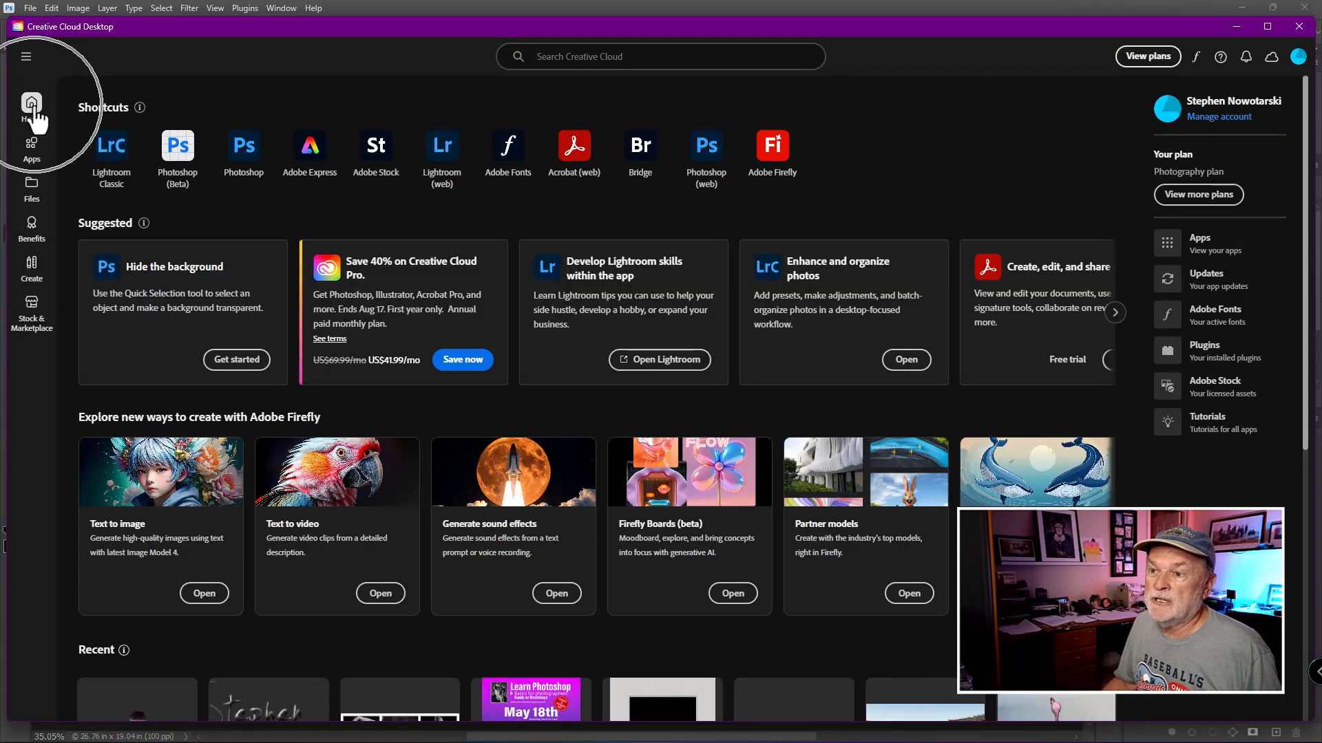
left_click(32, 146)
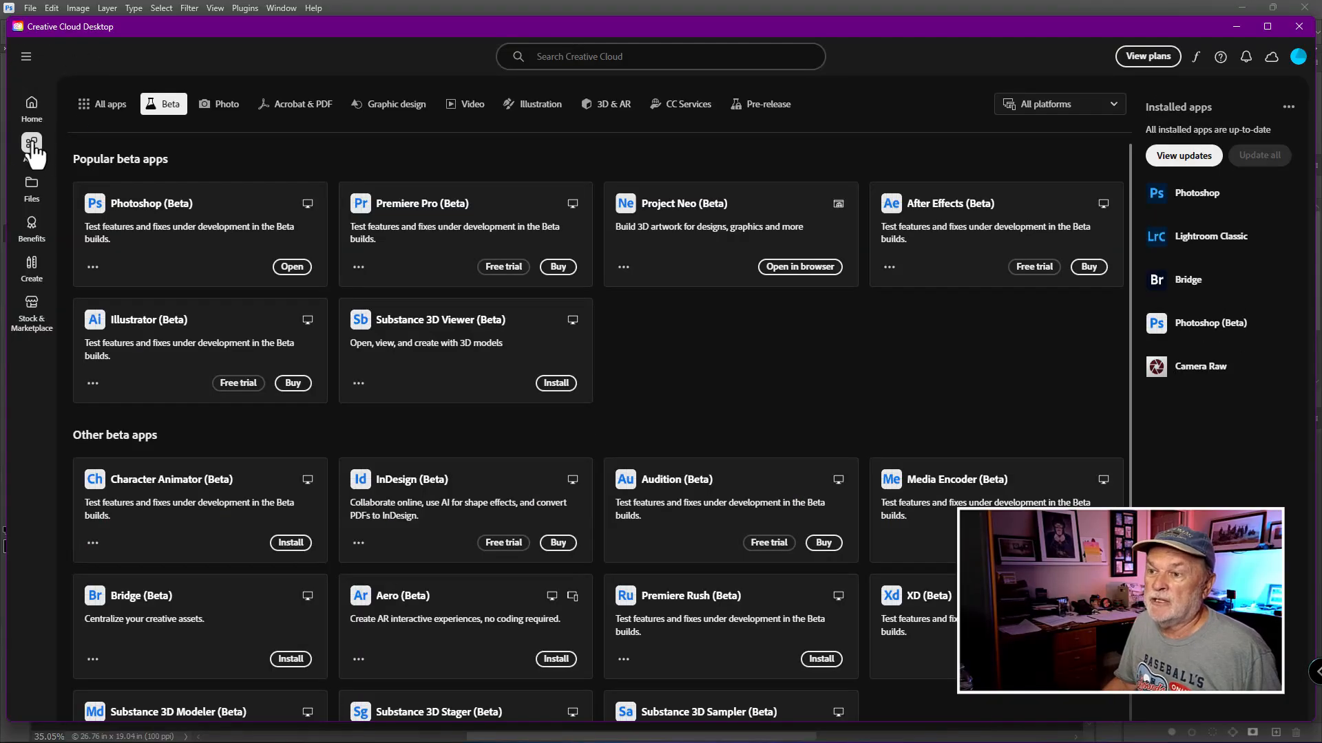
left_click(165, 108)
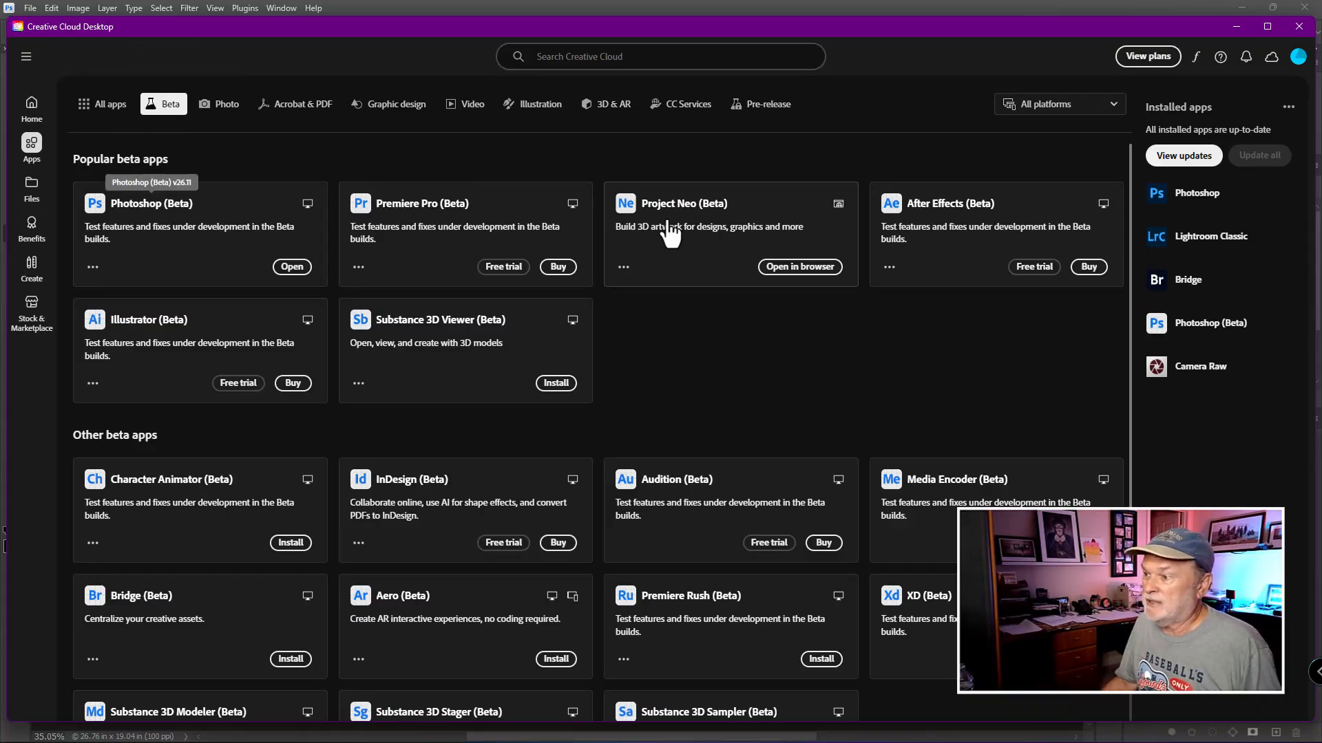
left_click(102, 202)
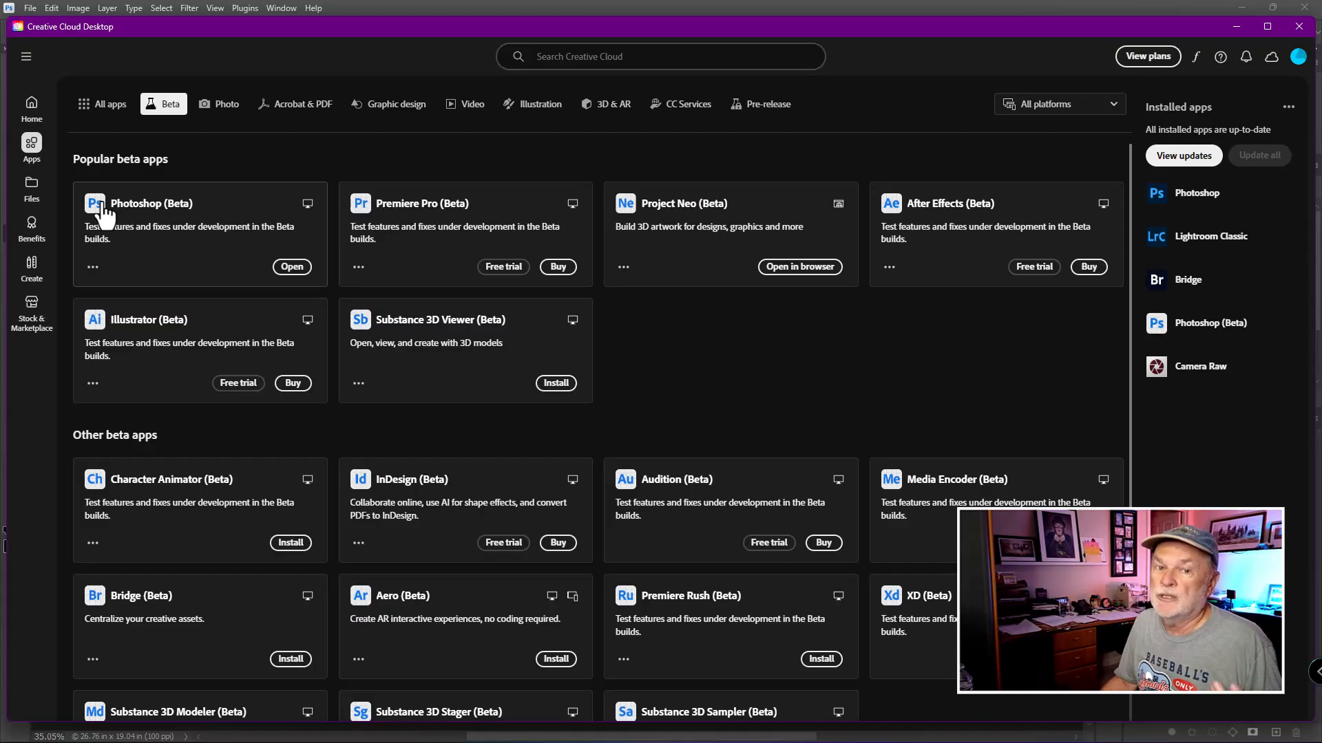
left_click(31, 103)
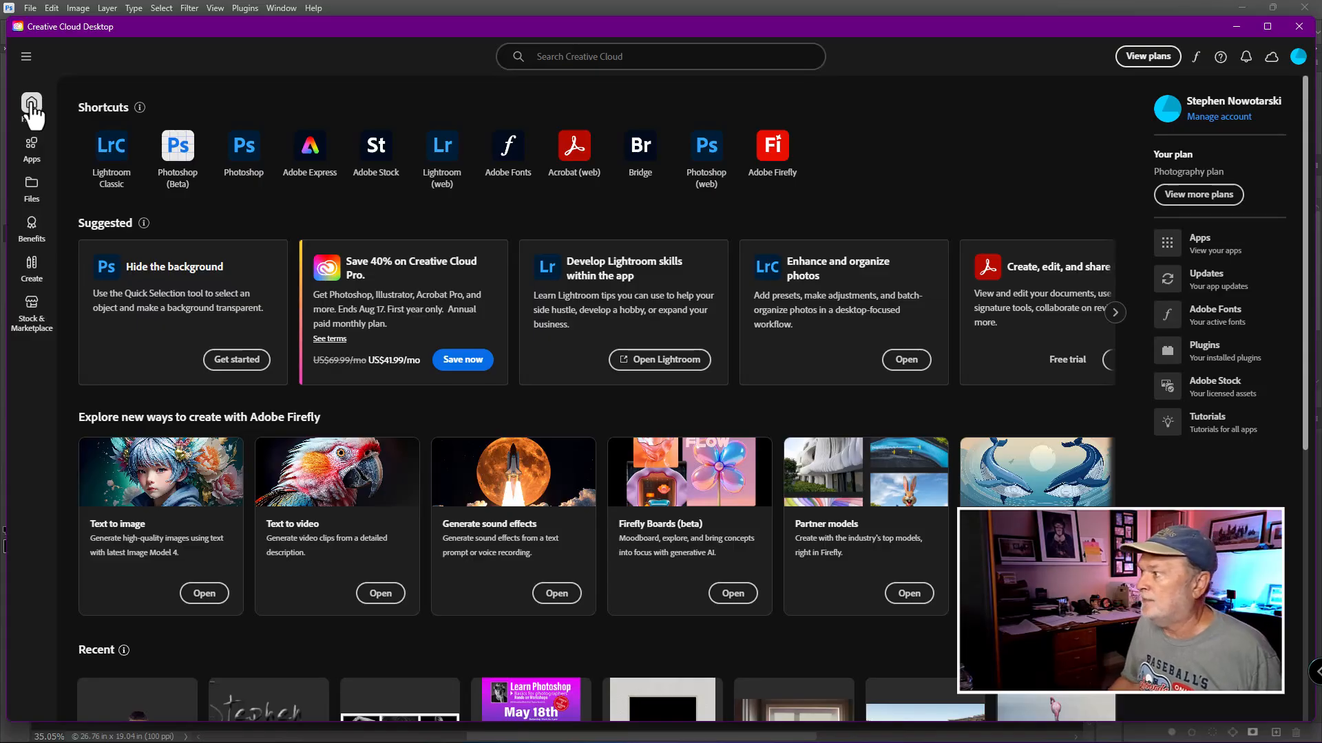
left_click(1298, 26)
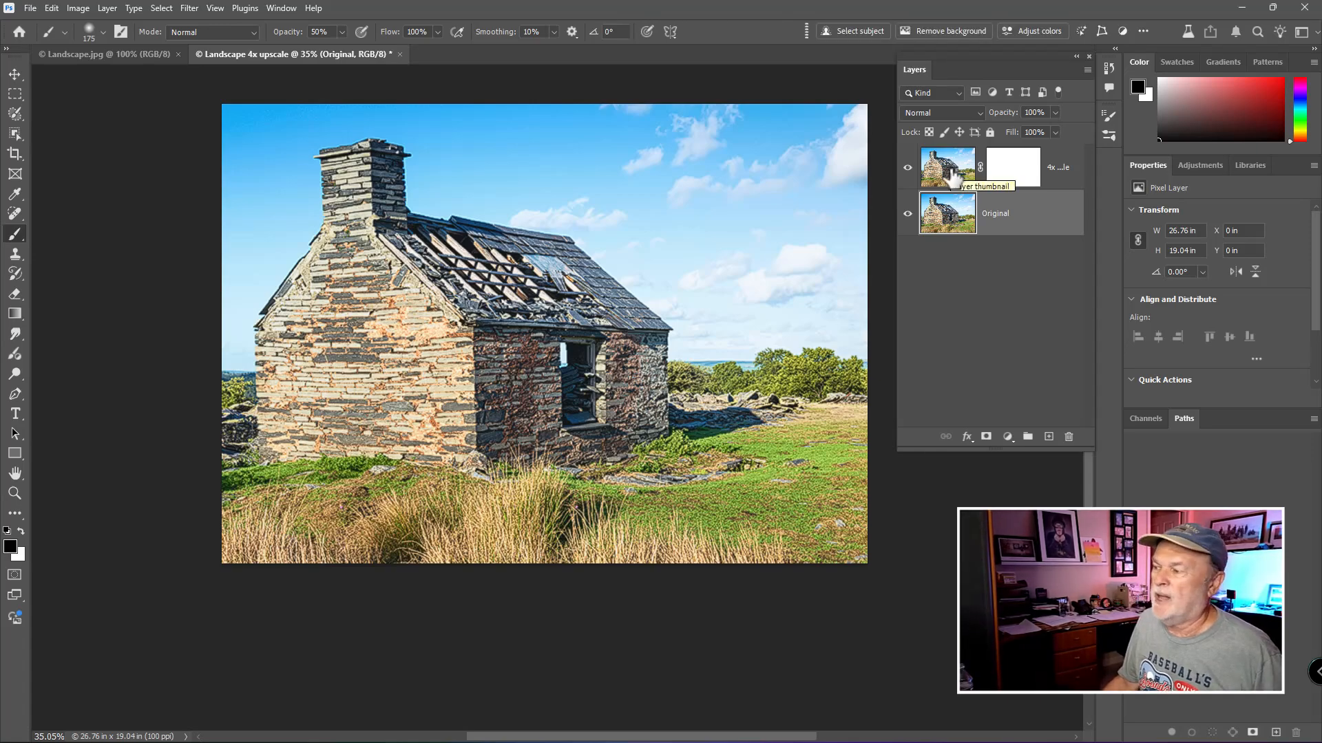
- Close the upscaled document without saving, and close Landscape.jpg
left_click(953, 178)
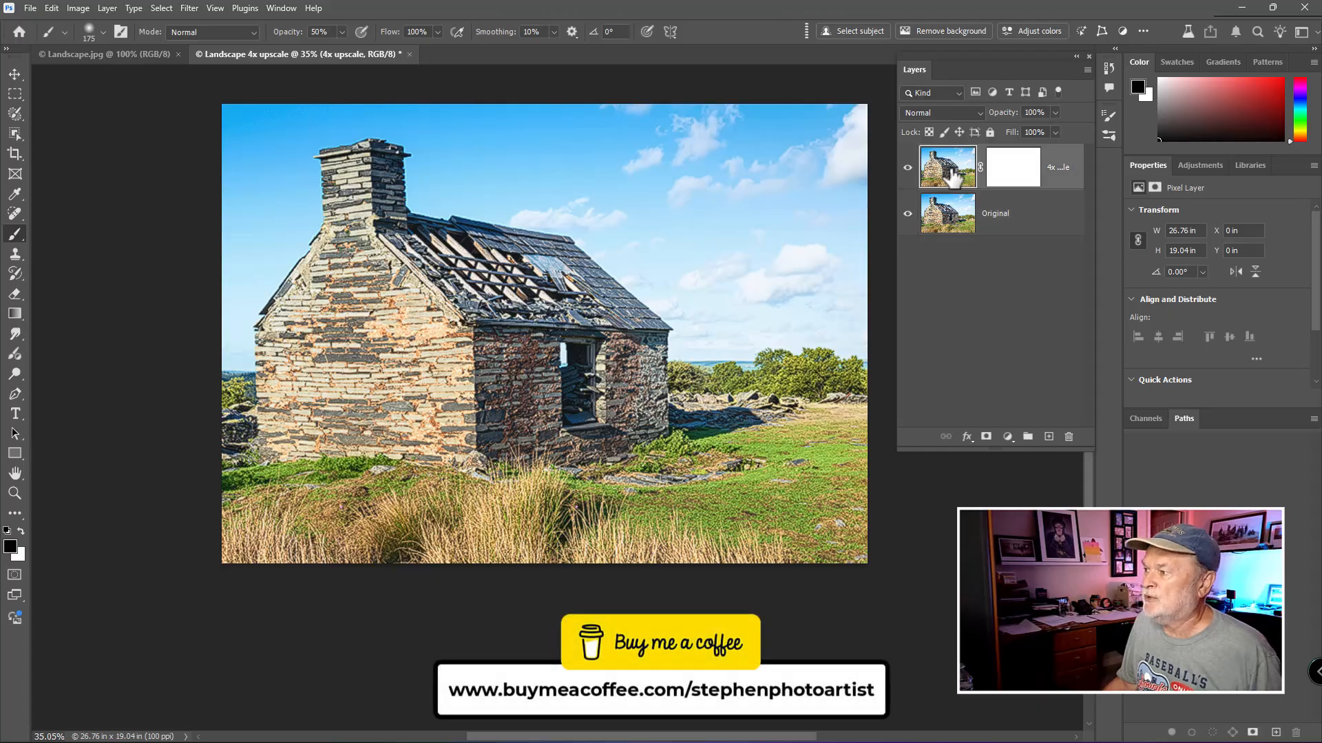
left_click(409, 54)
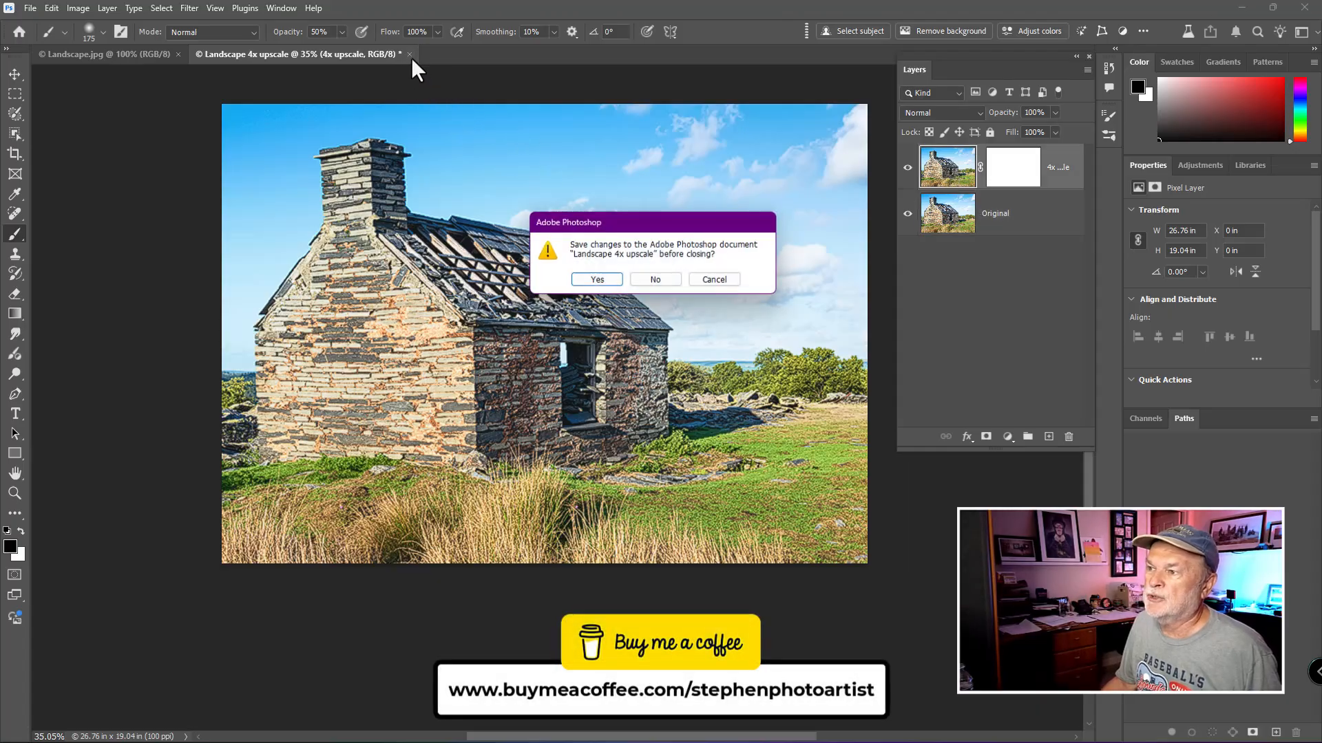
left_click(652, 280)
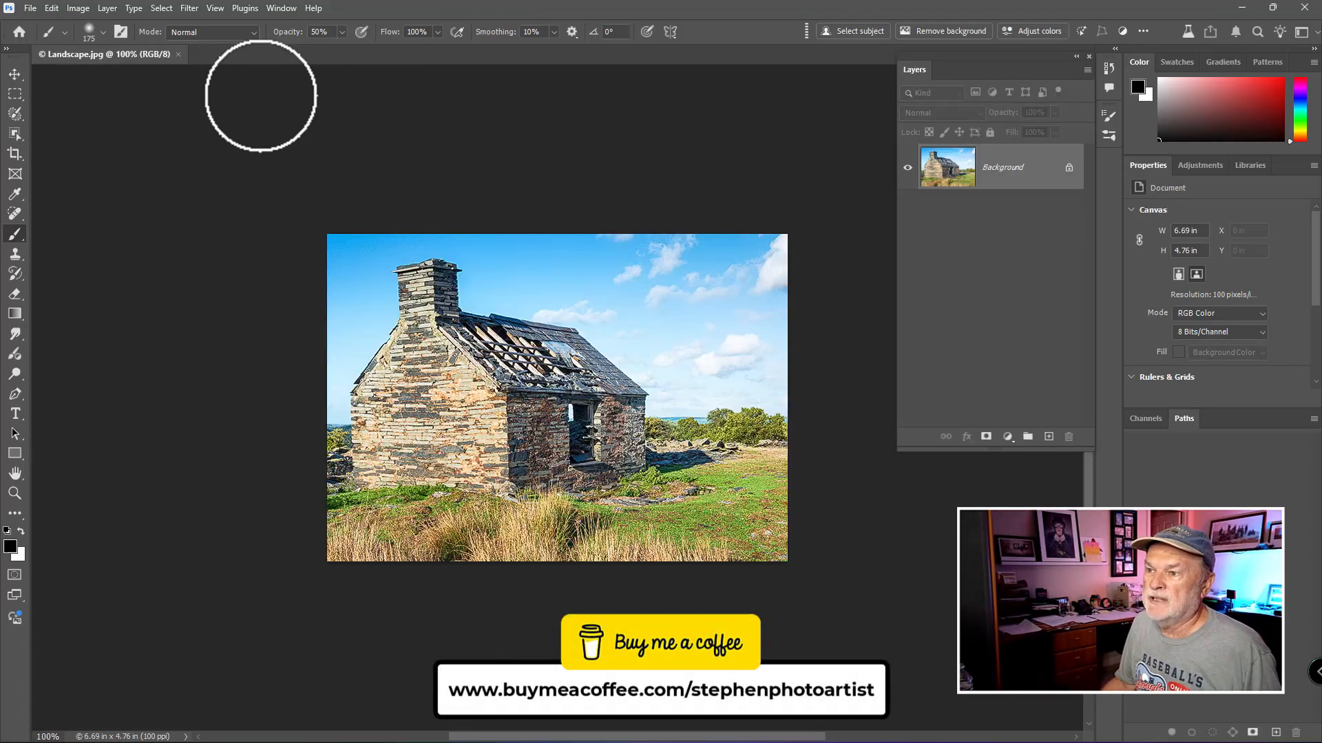
left_click(177, 53)
- Open Inspired_5.jpg from the Sample Image folder
key("ctrl+o")
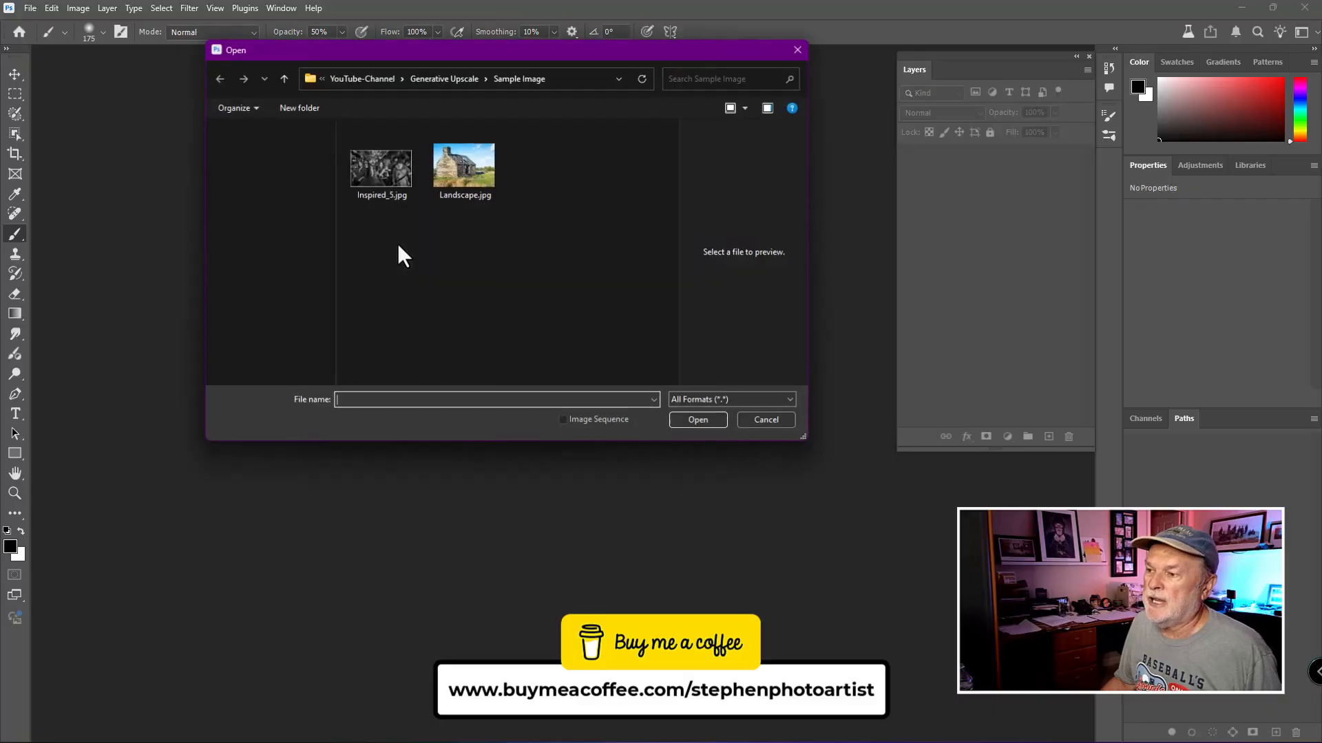
double_click(378, 181)
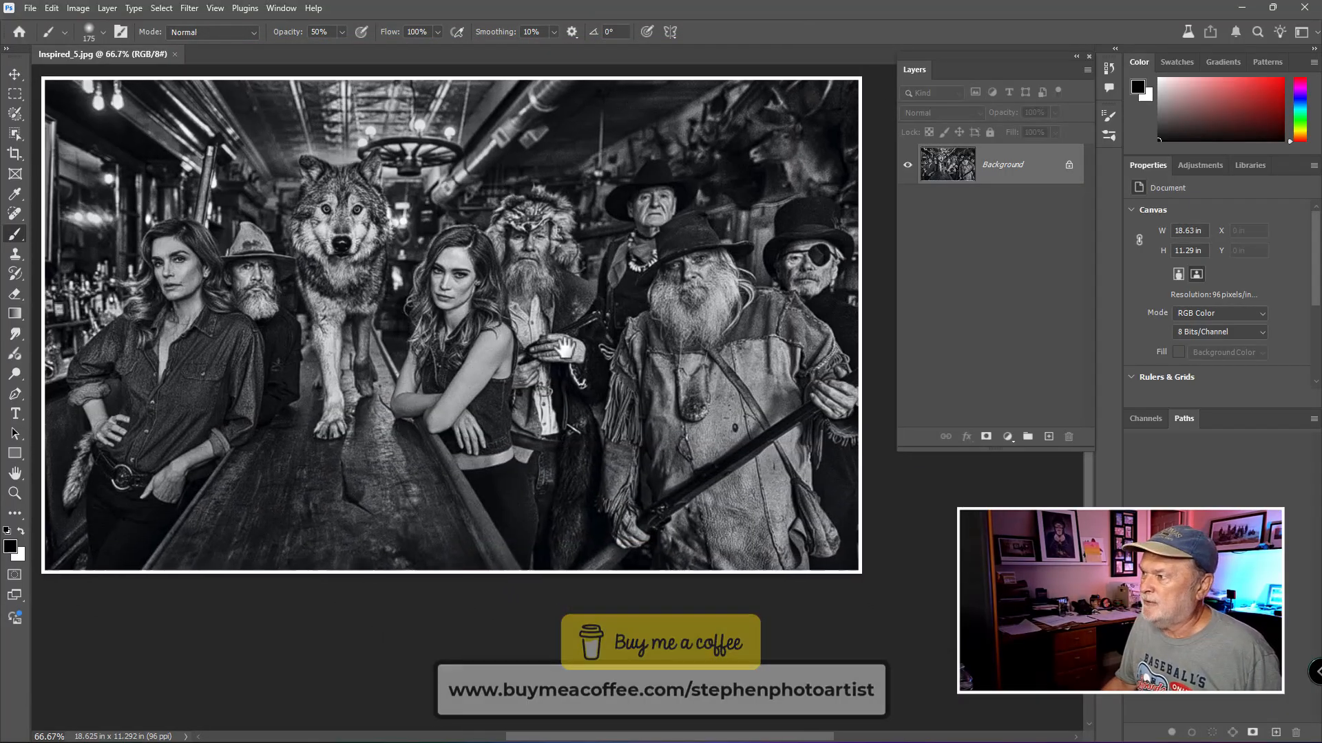
left_click_drag(565, 348, 578, 349)
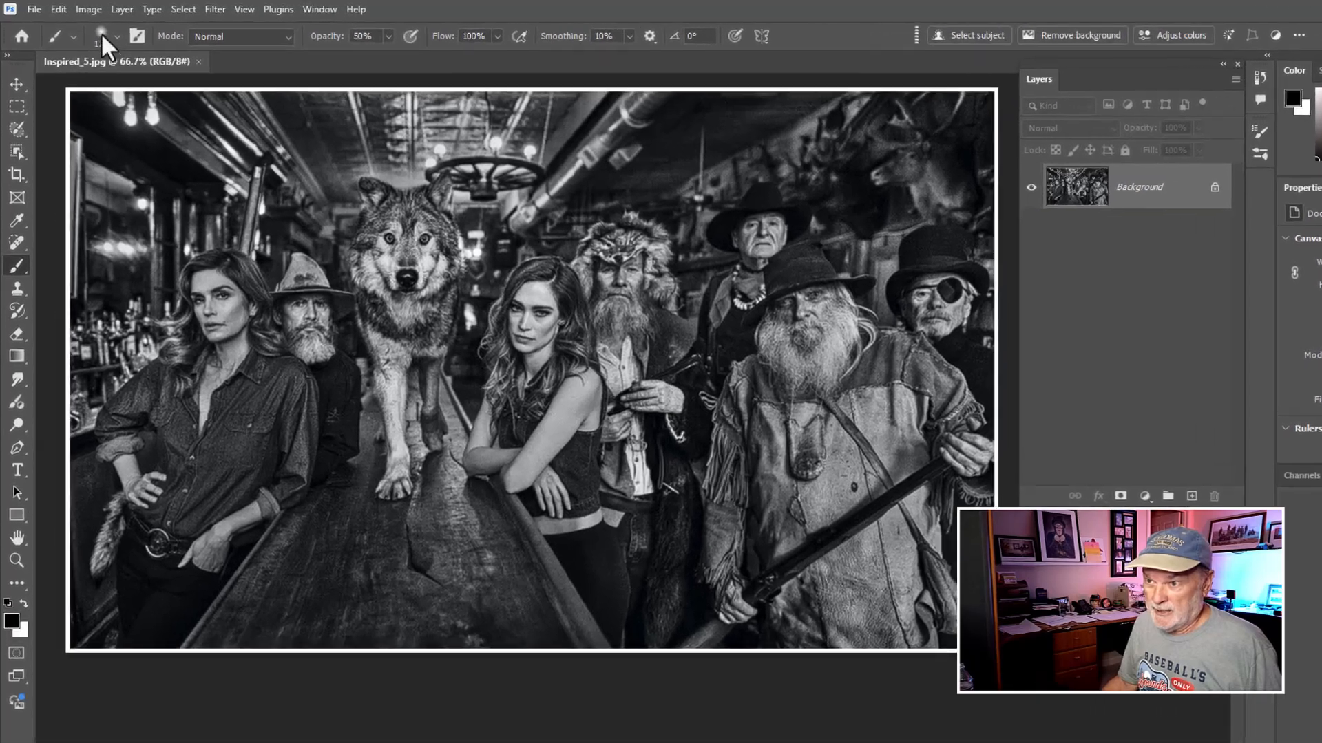
- Open Image Size to check the image's dimensions and resolution, and cancel the dialog
left_click(77, 8)
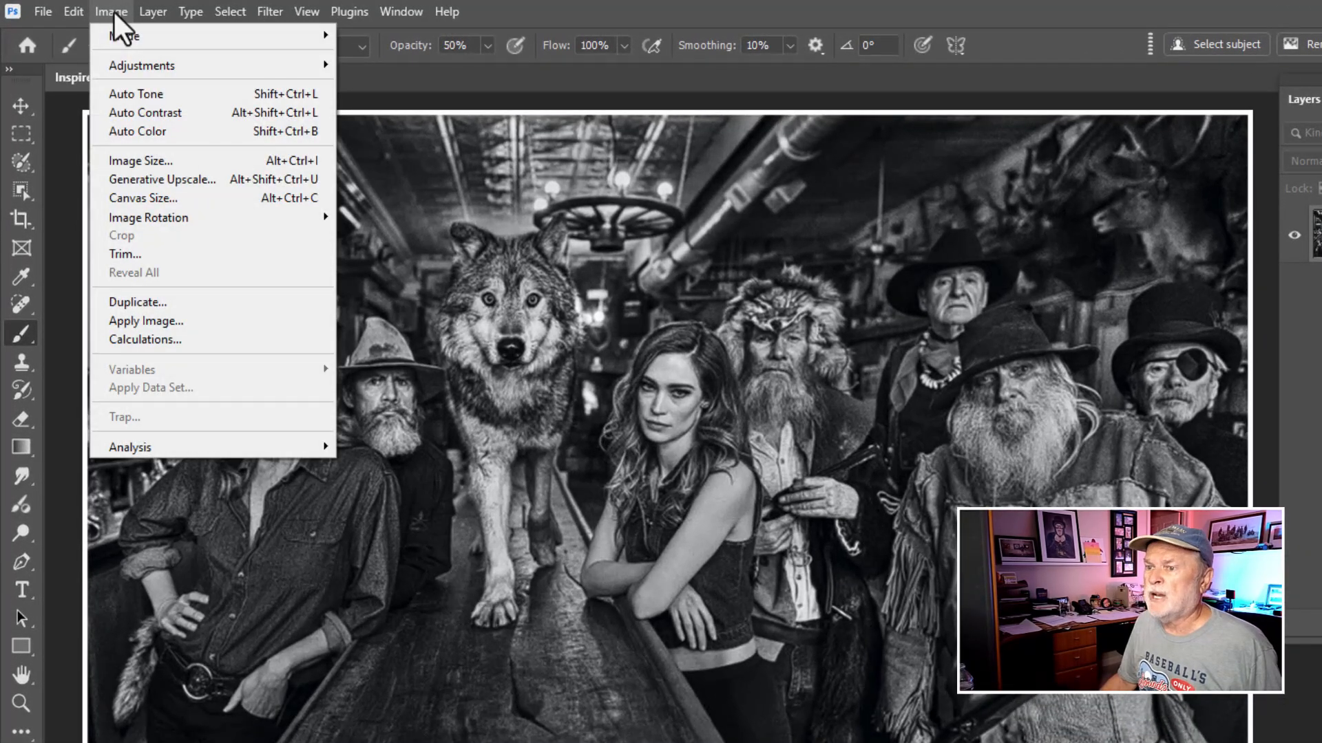
left_click(150, 161)
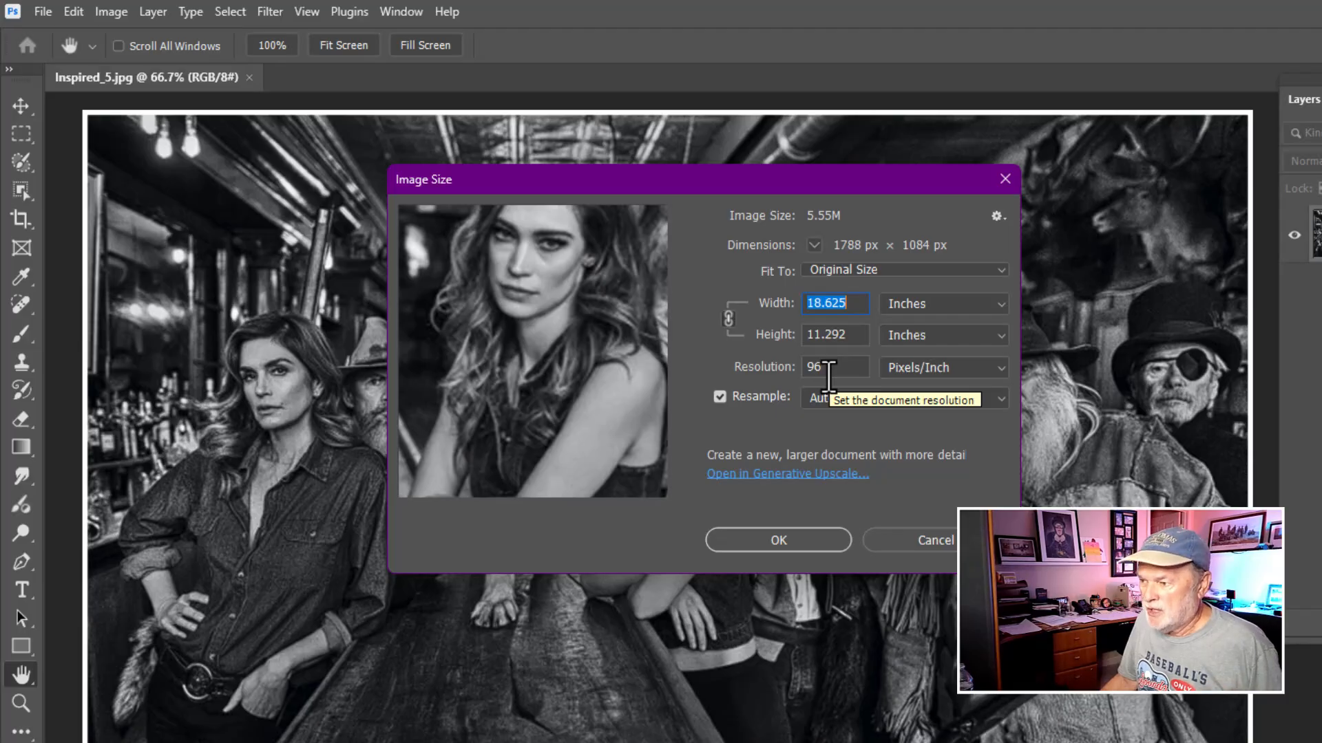
left_click(915, 543)
key("b")
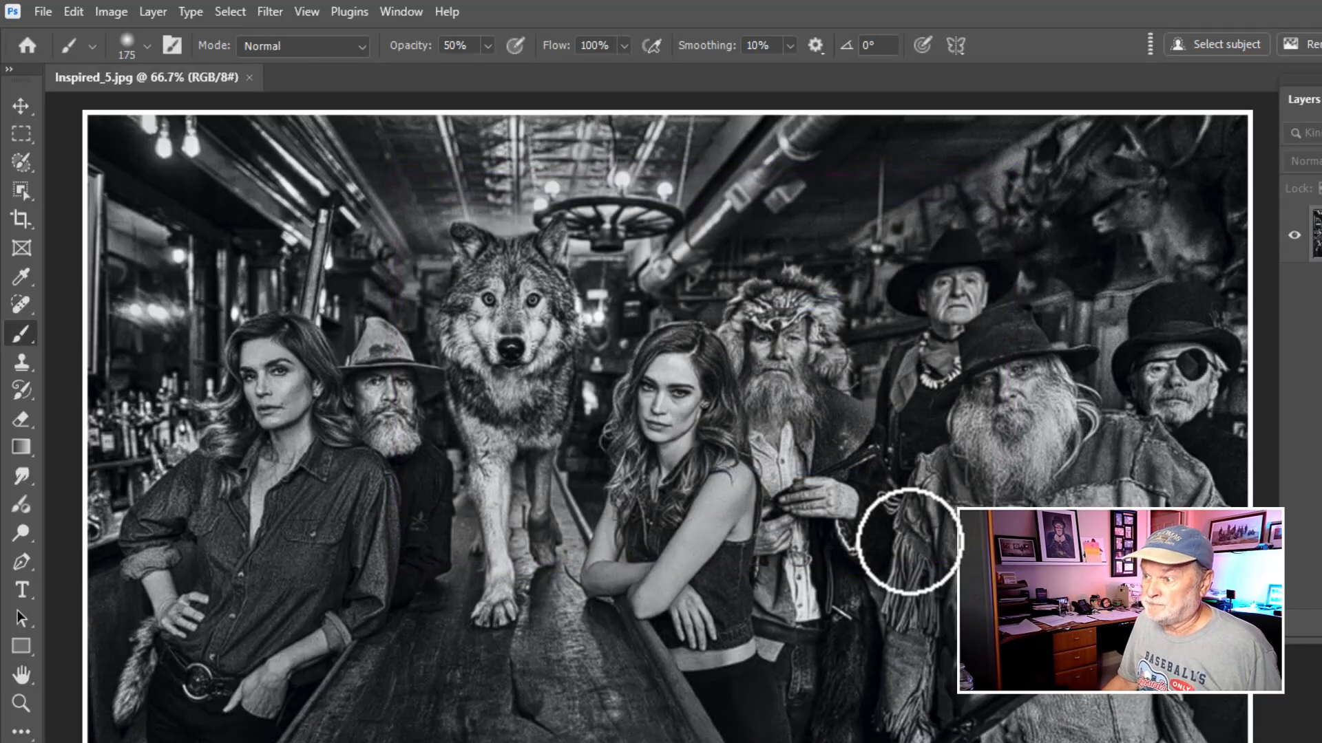
- Open Generative Upscale and compare the 4x, 3x and 2x scale options
left_click(113, 11)
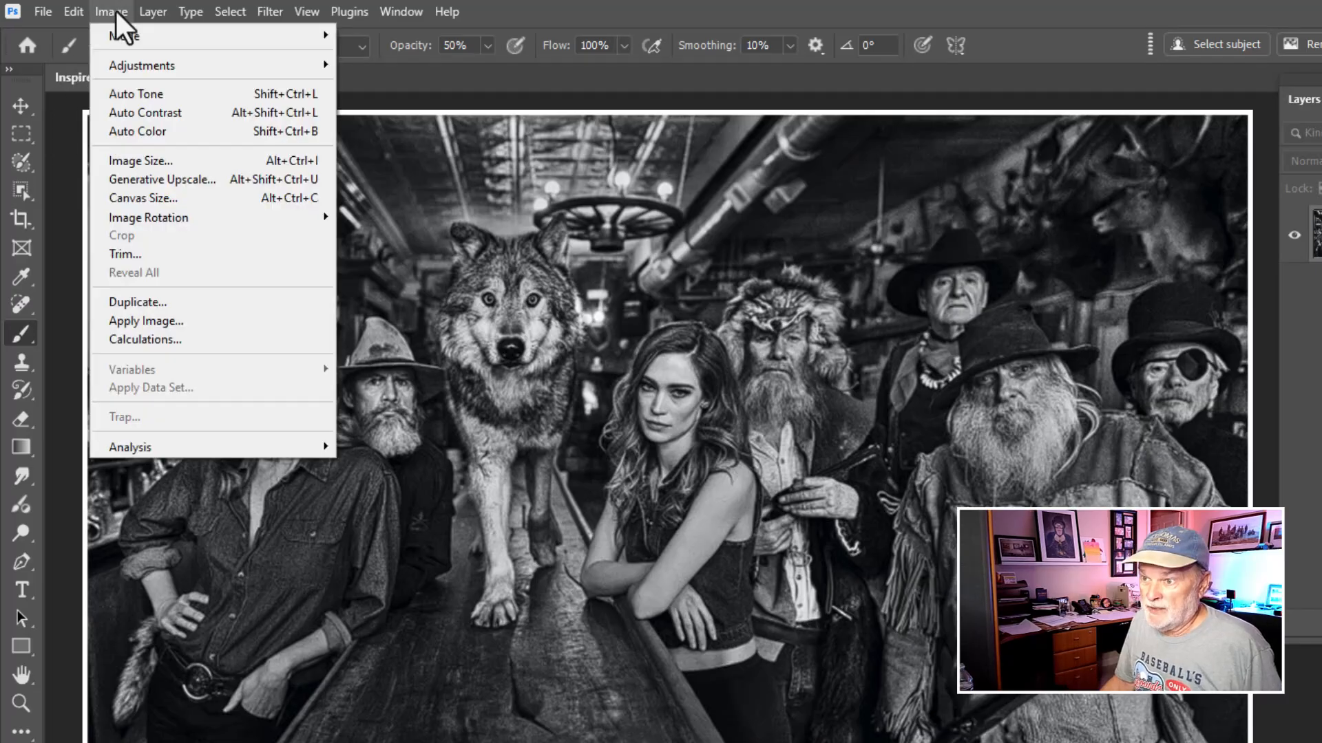
left_click(152, 179)
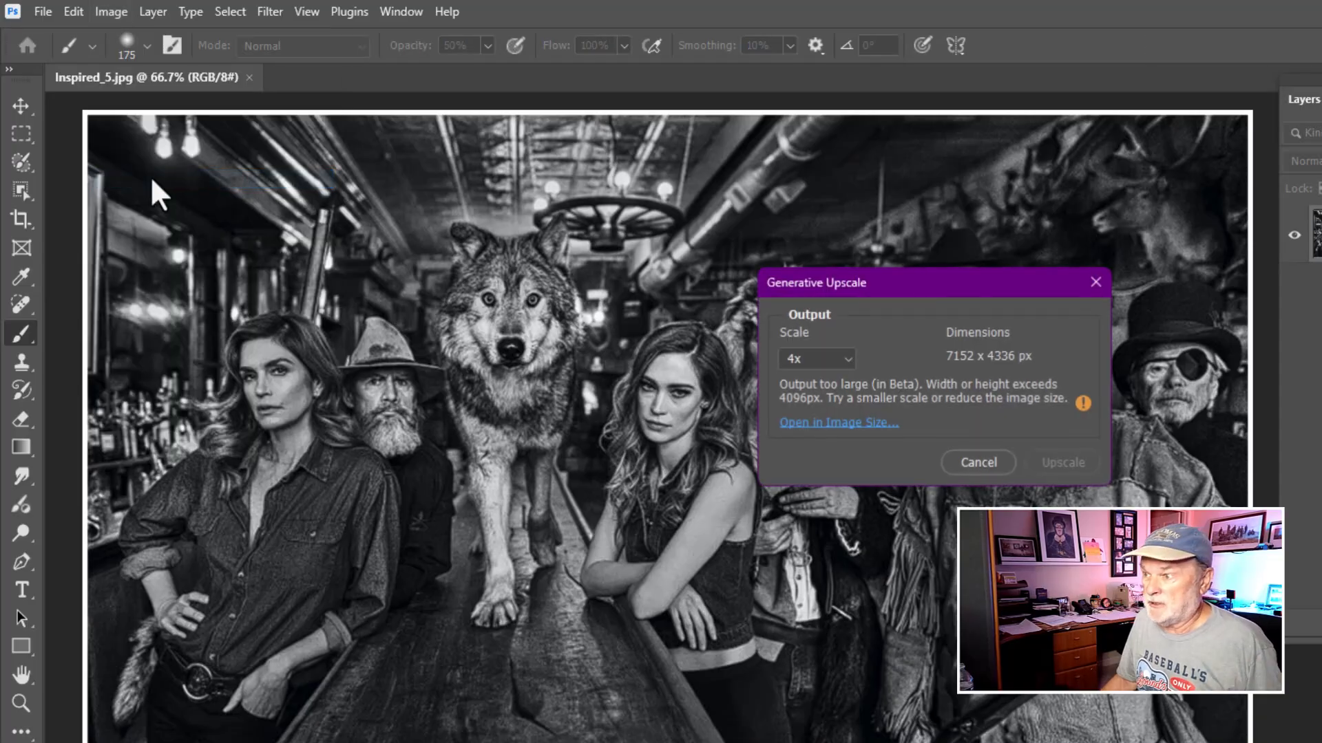
left_click(845, 358)
left_click(845, 357)
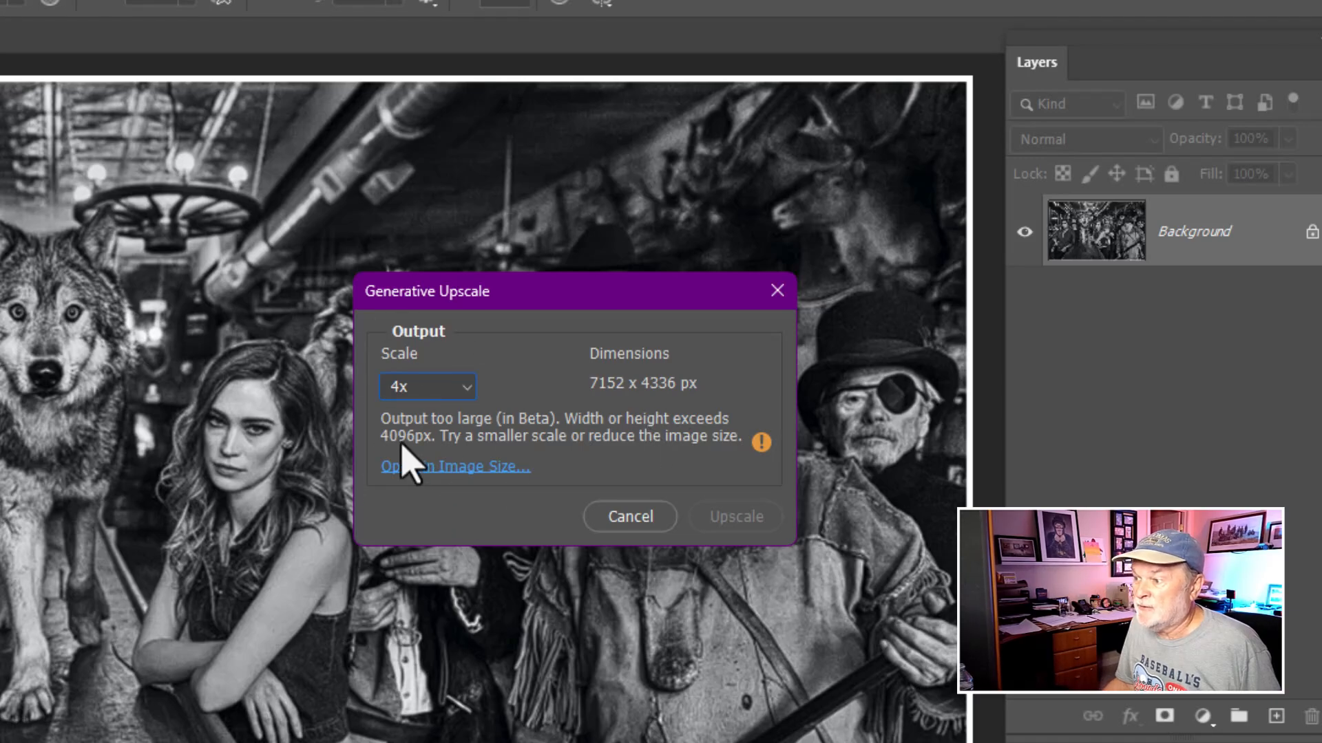
left_click(468, 387)
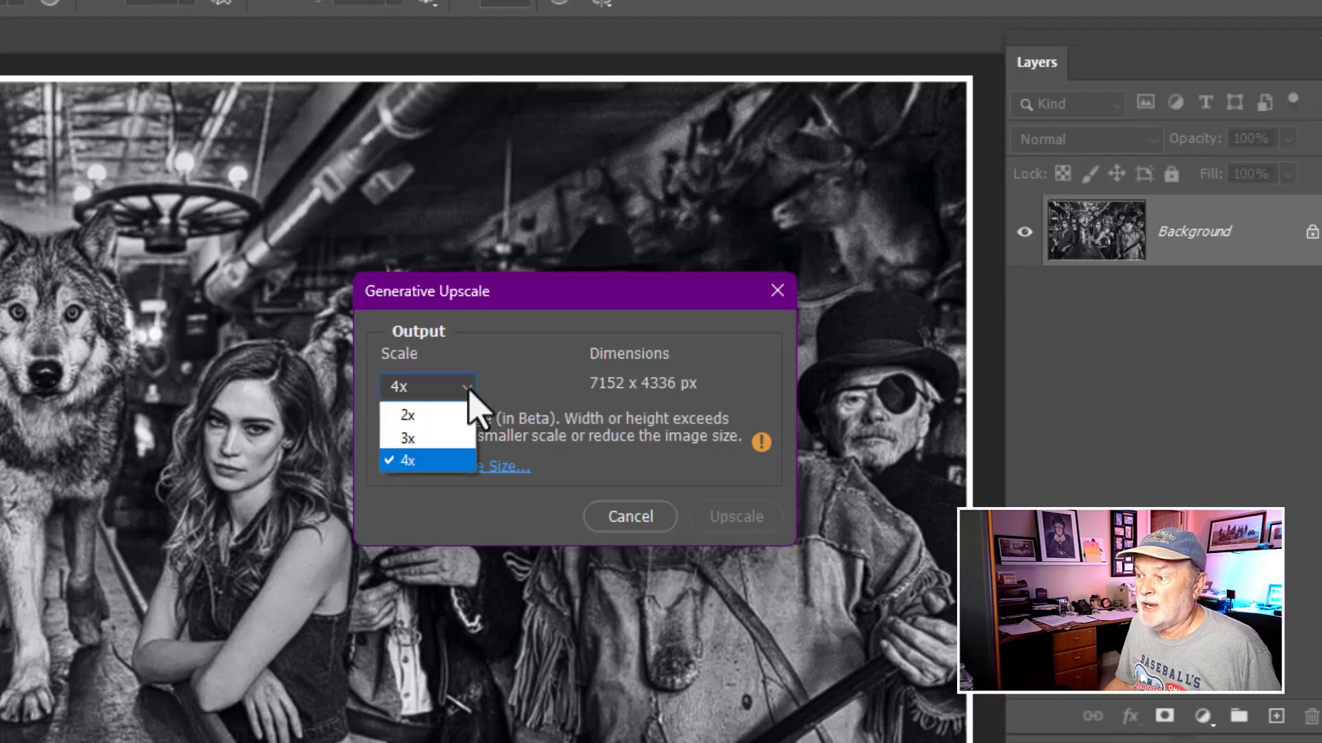
left_click(449, 438)
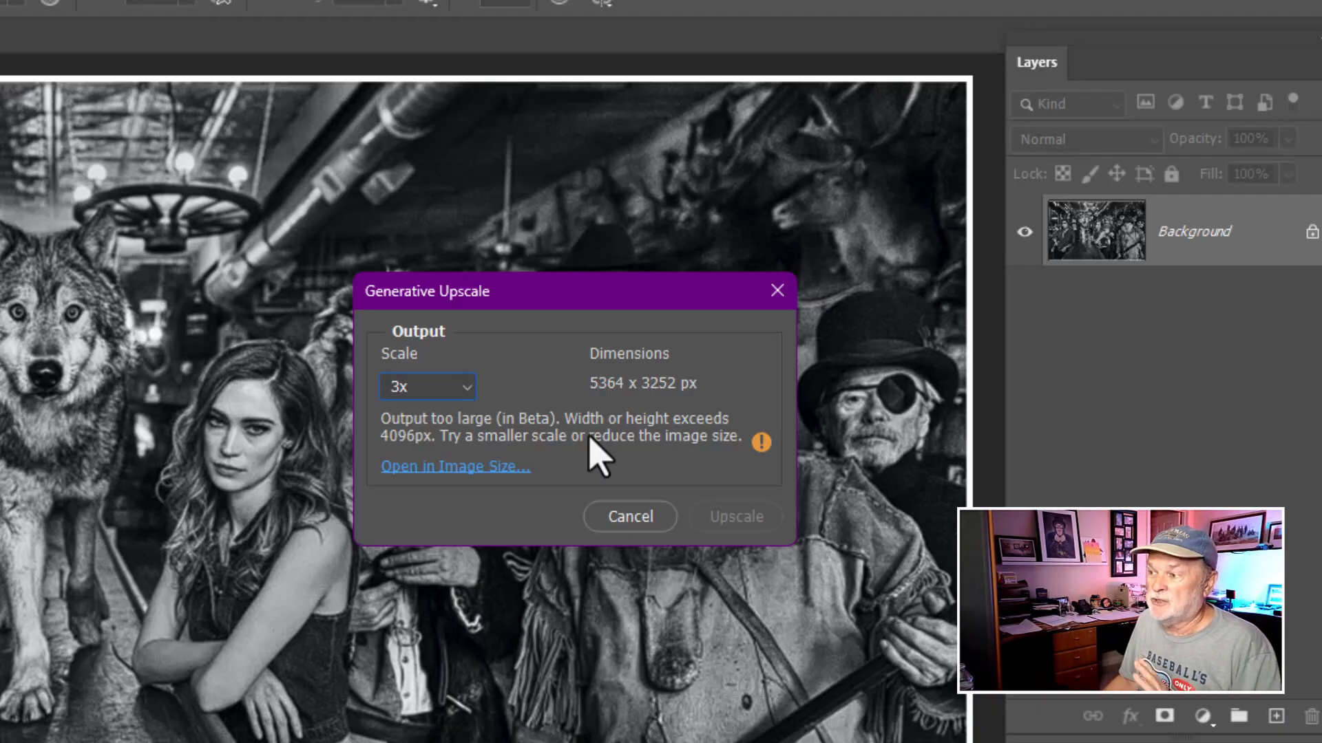
left_click(463, 391)
left_click(454, 416)
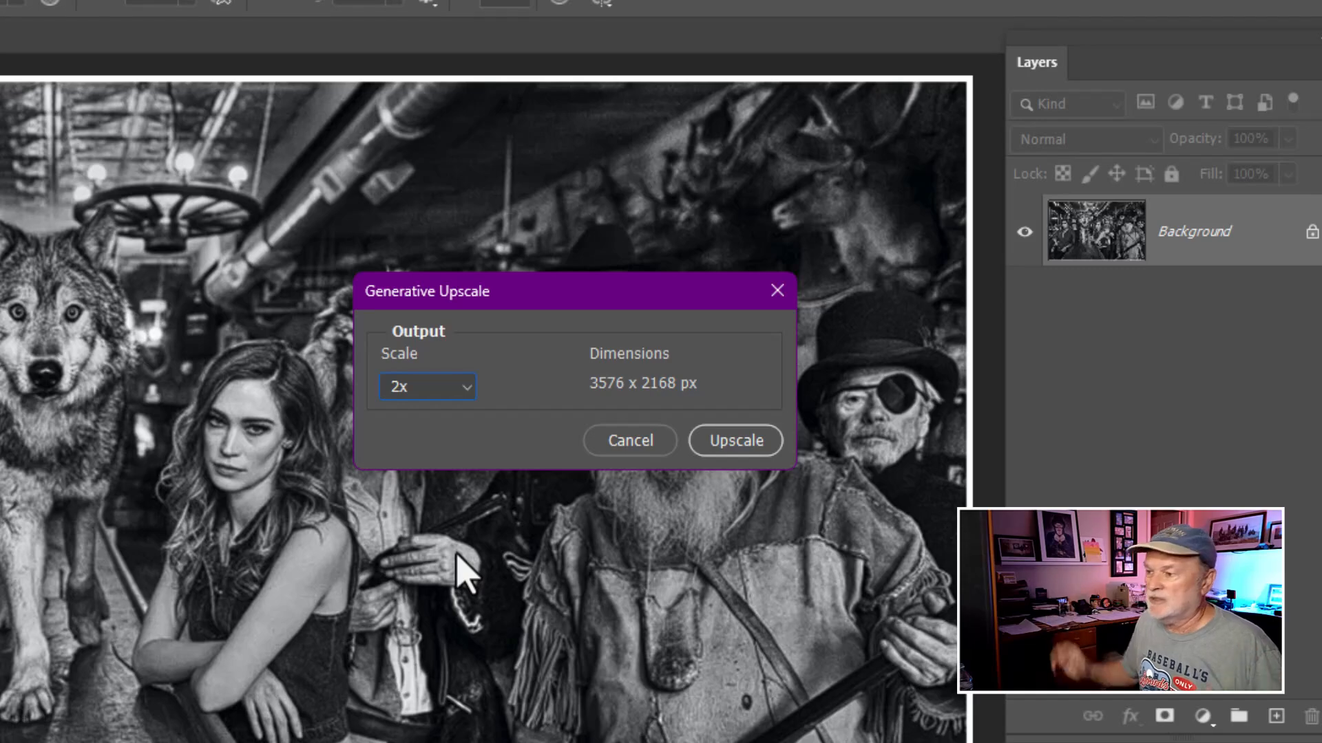
left_click(466, 399)
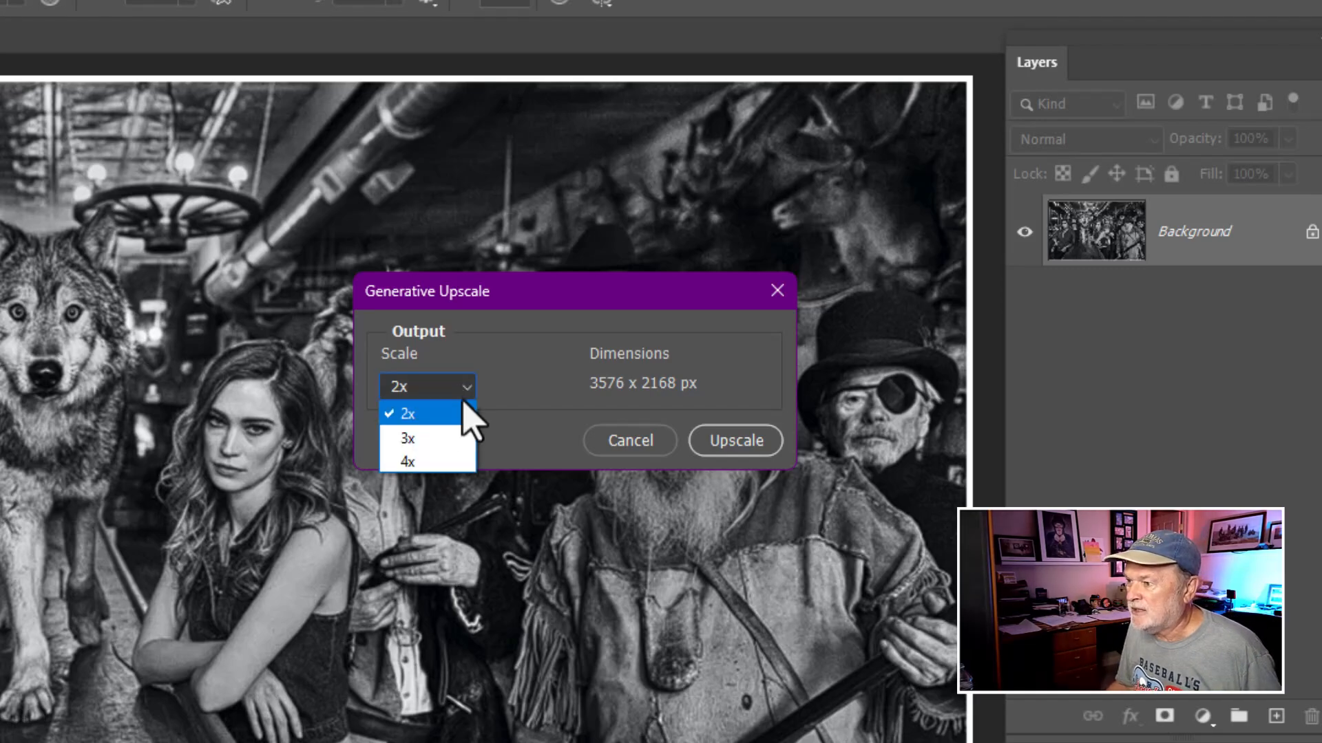
left_click(451, 438)
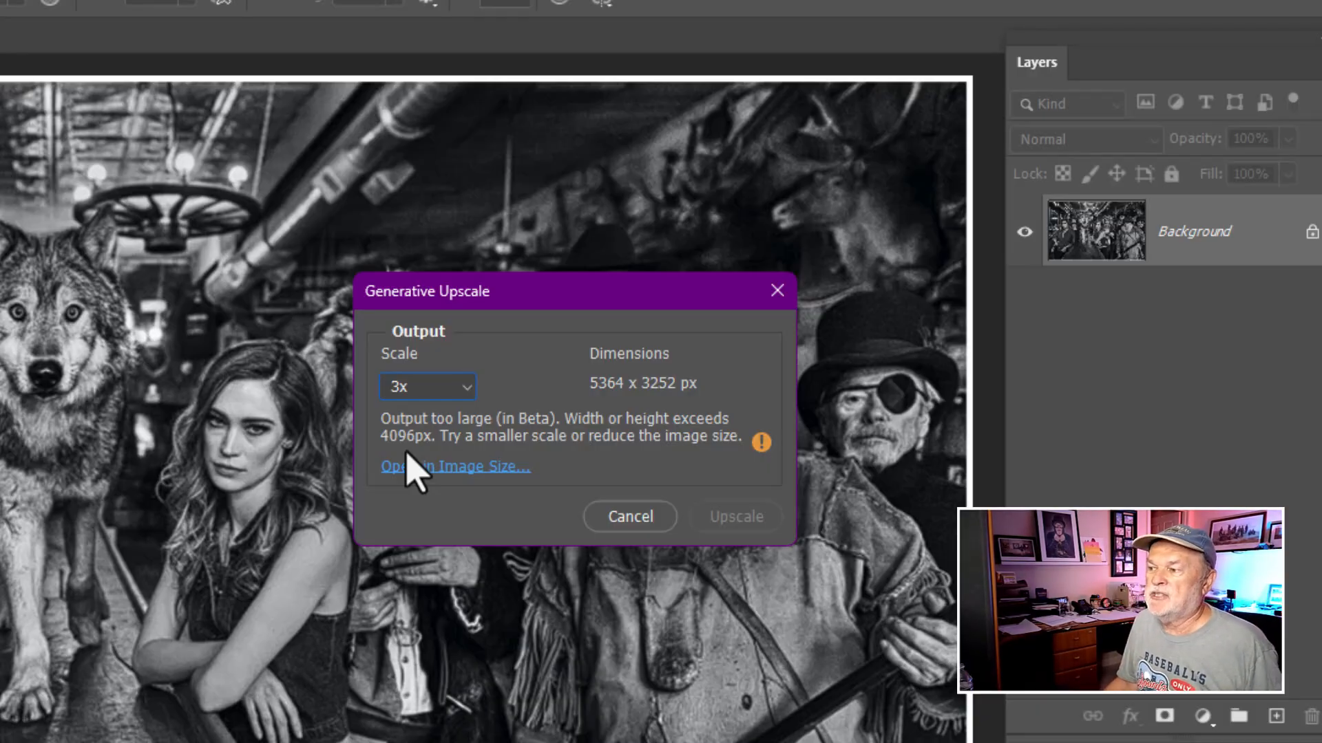
- Upscale the image at 2x scale with Generative Upscale
left_click(469, 389)
left_click(456, 412)
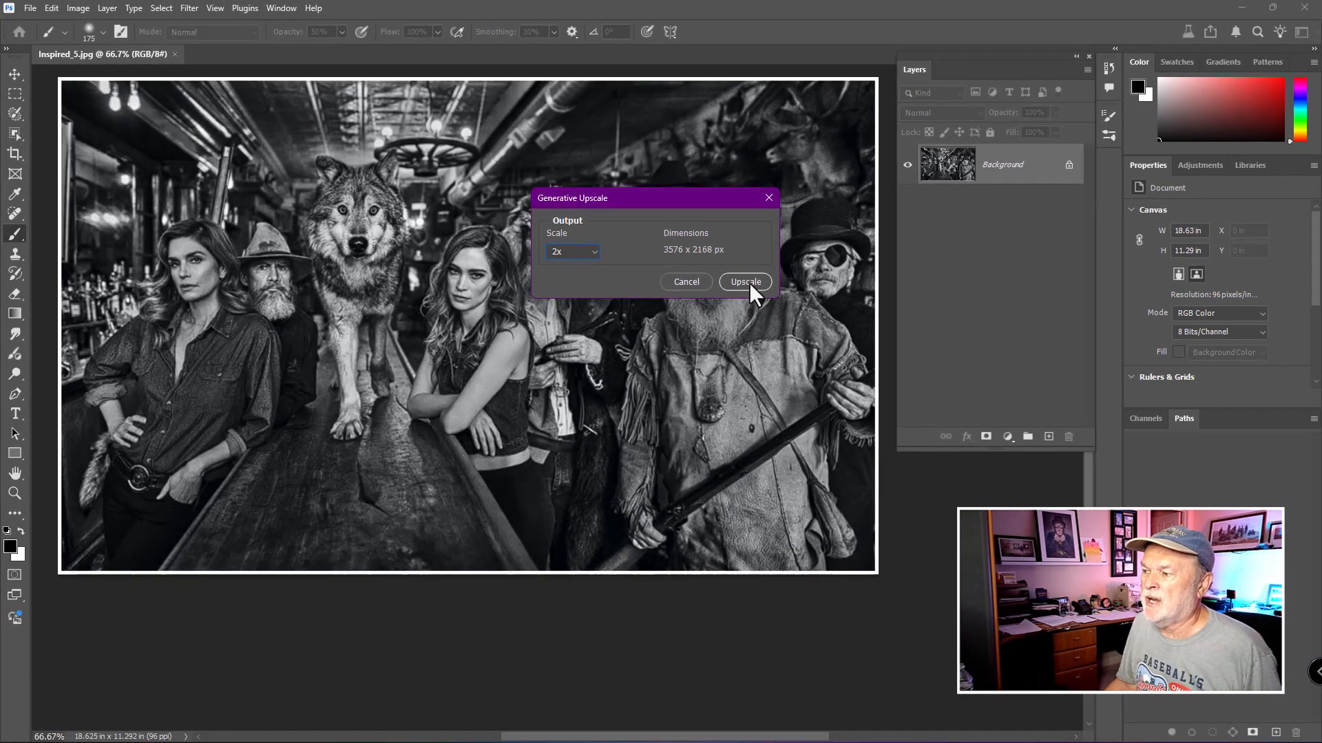
left_click(746, 282)
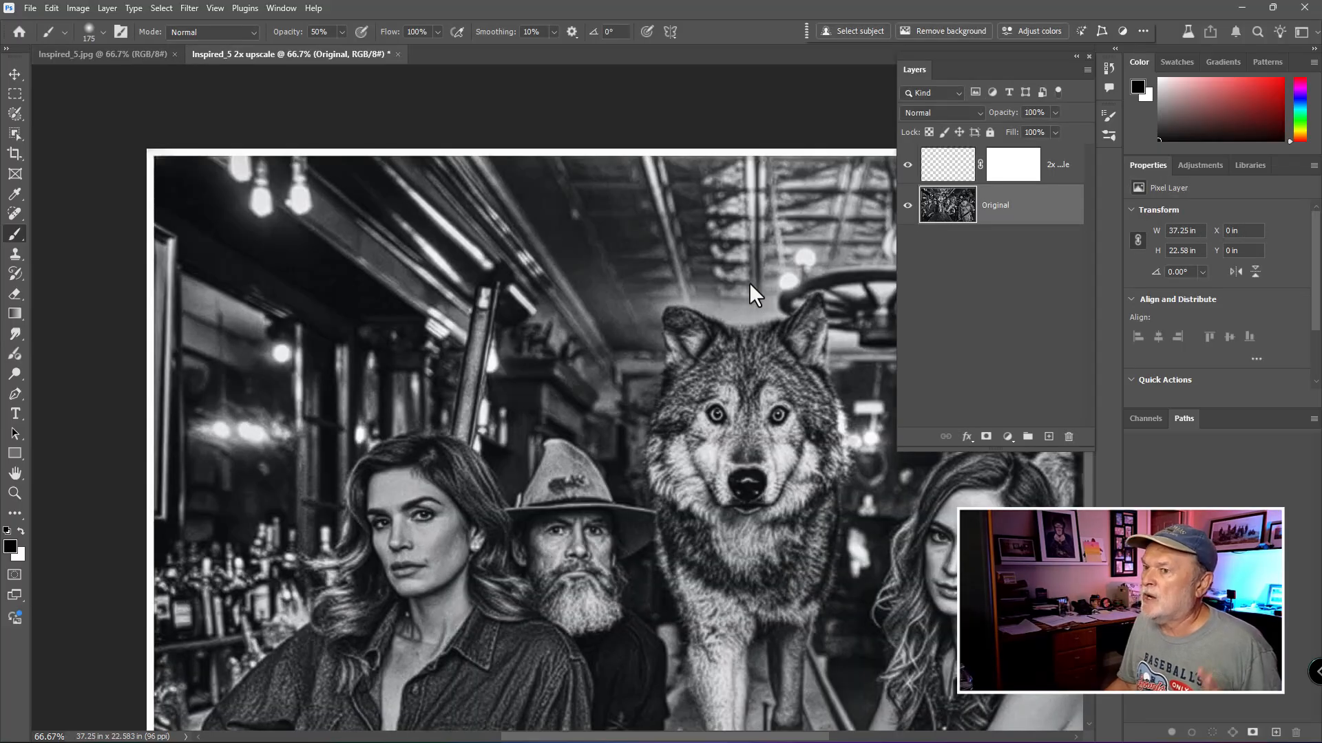
- Pan the upscaled image, then switch to the original Inspired_5.jpg document and back to the 2x upscale to compare
key("space")
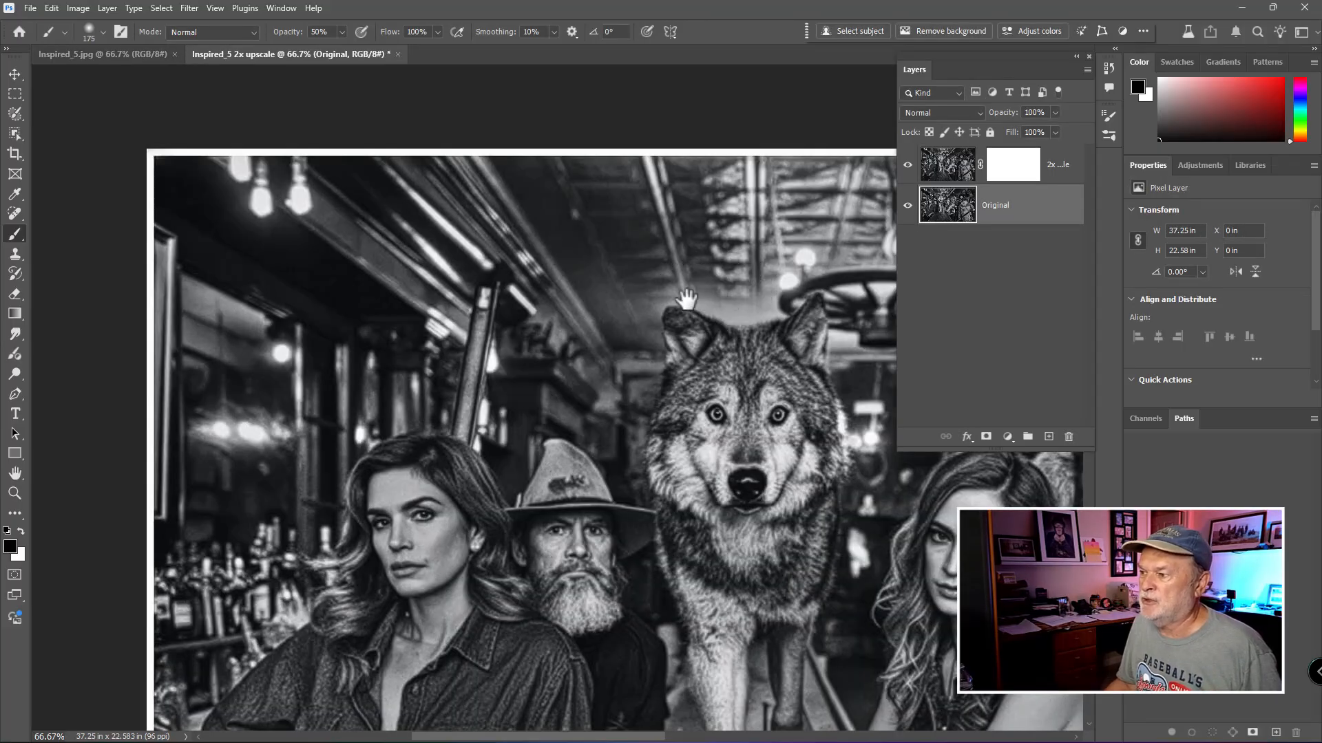
left_click_drag(686, 303, 666, 234)
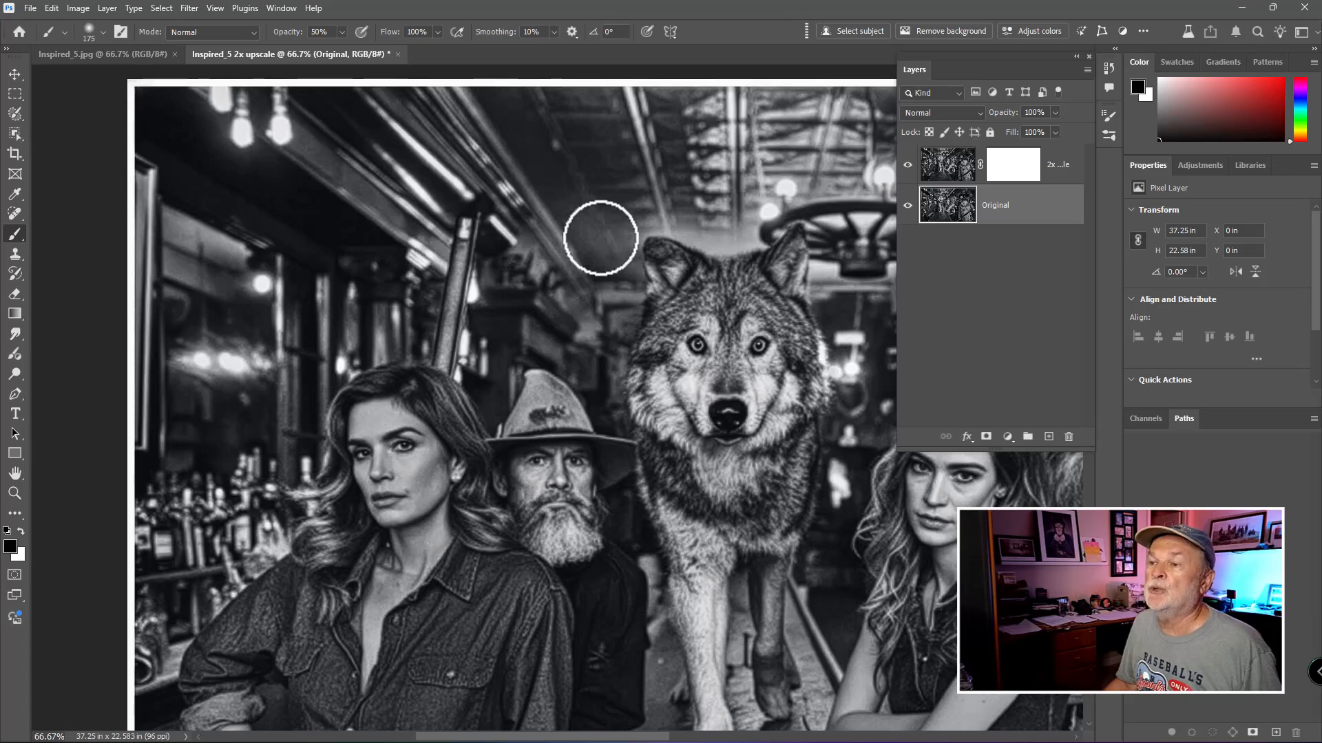
left_click(84, 56)
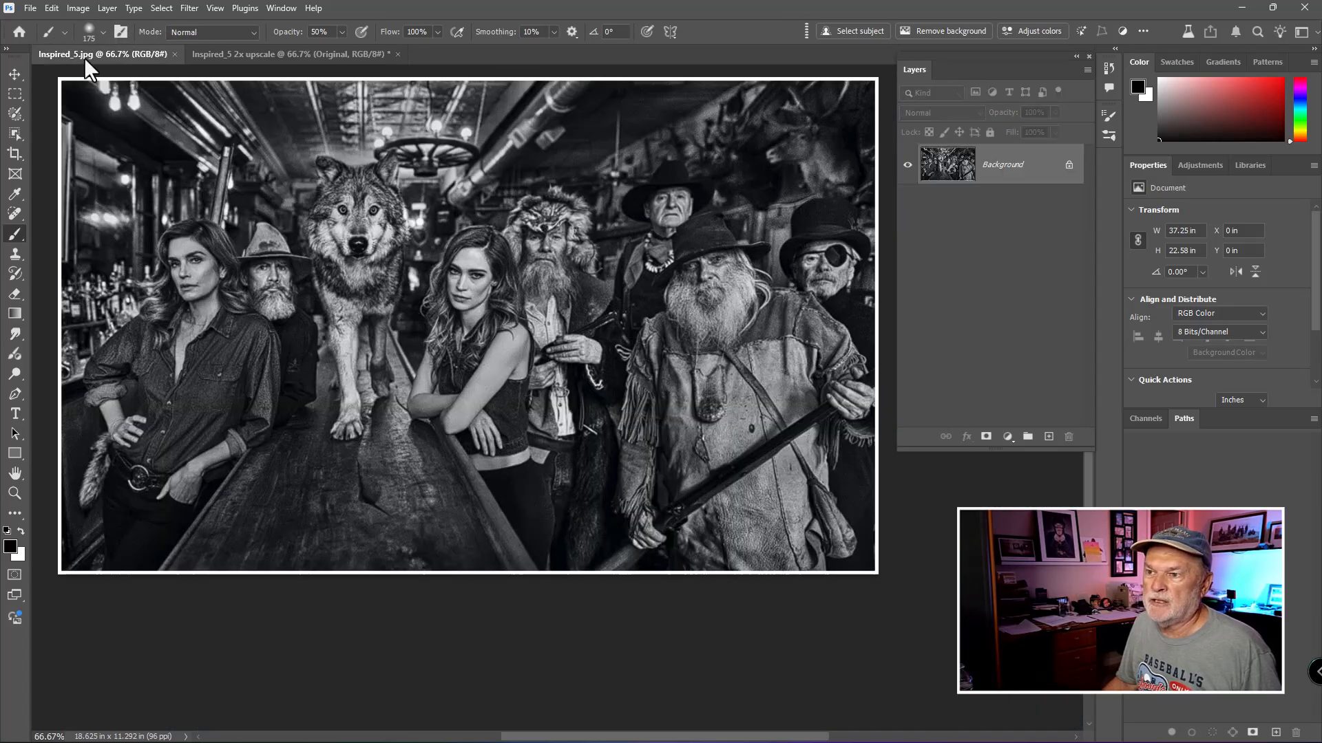
left_click(279, 55)
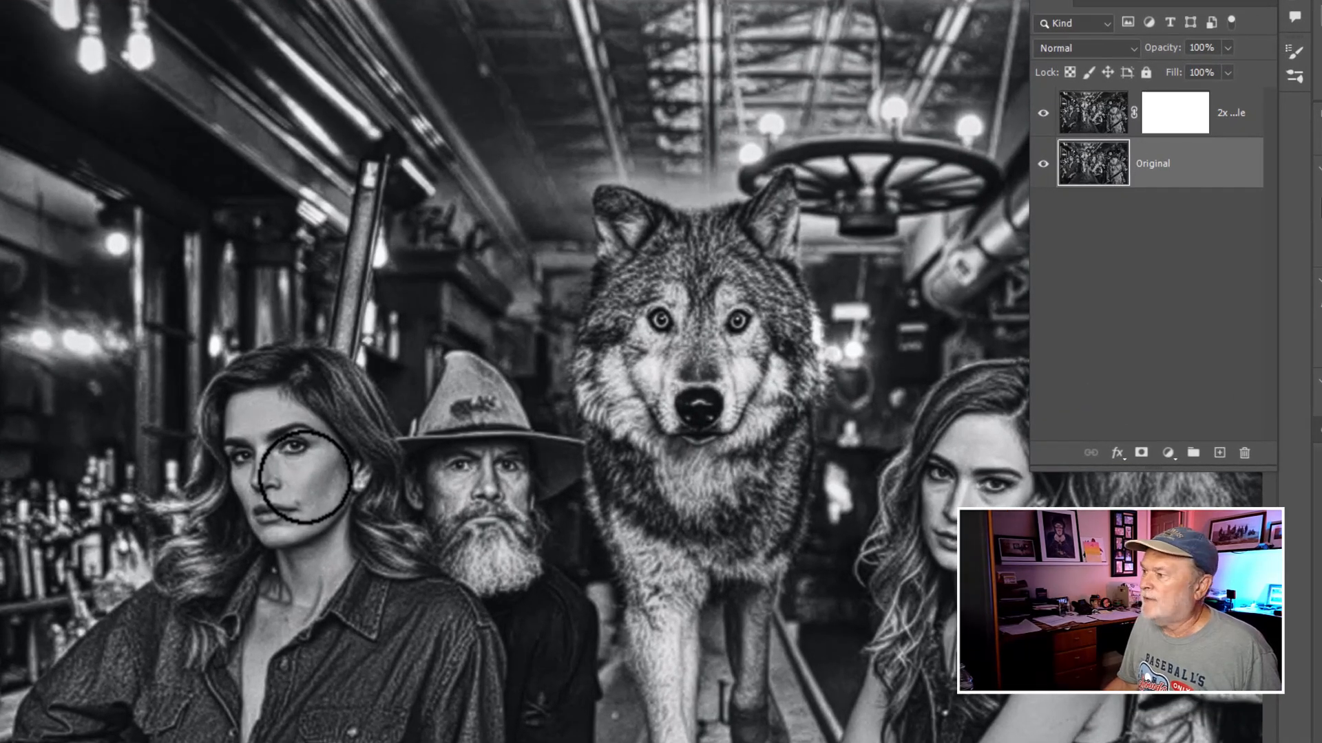
- Toggle the 2x upscale layer's visibility repeatedly to compare its detail with the Original layer beneath
left_click(1066, 123)
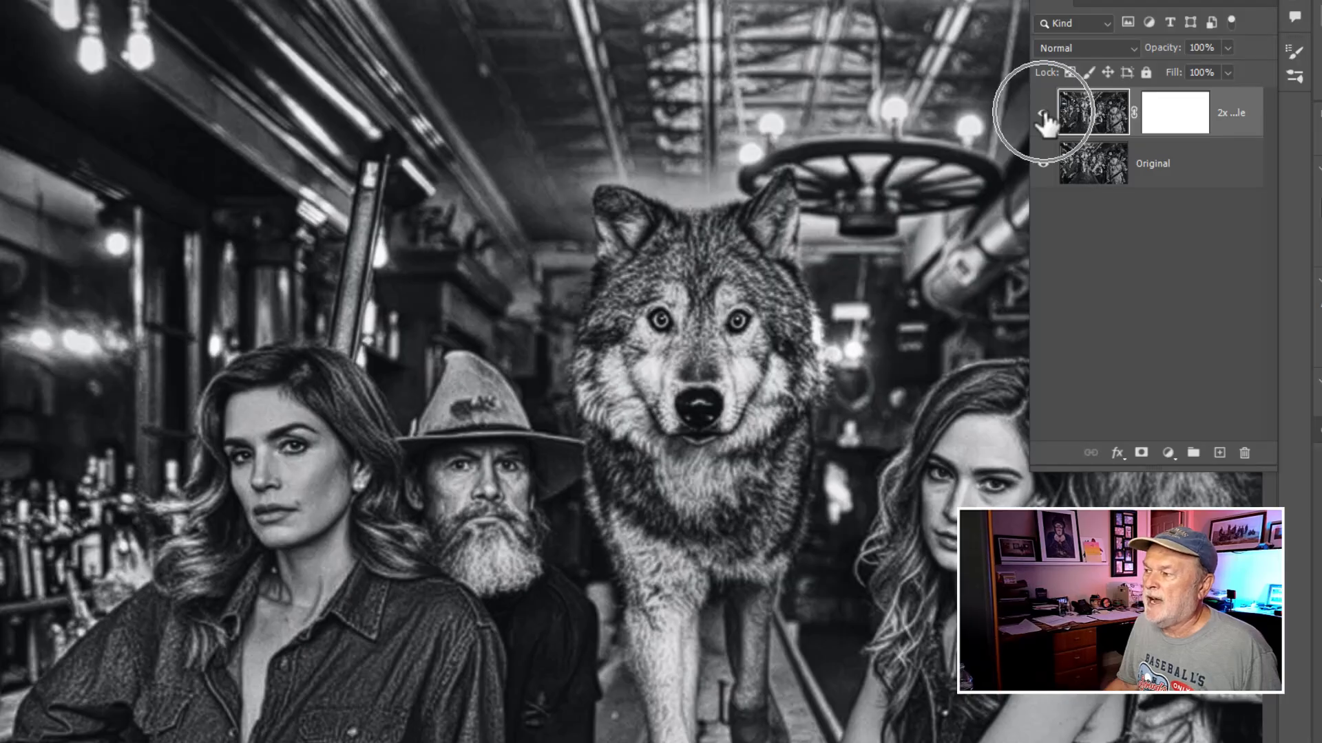
left_click(1043, 117)
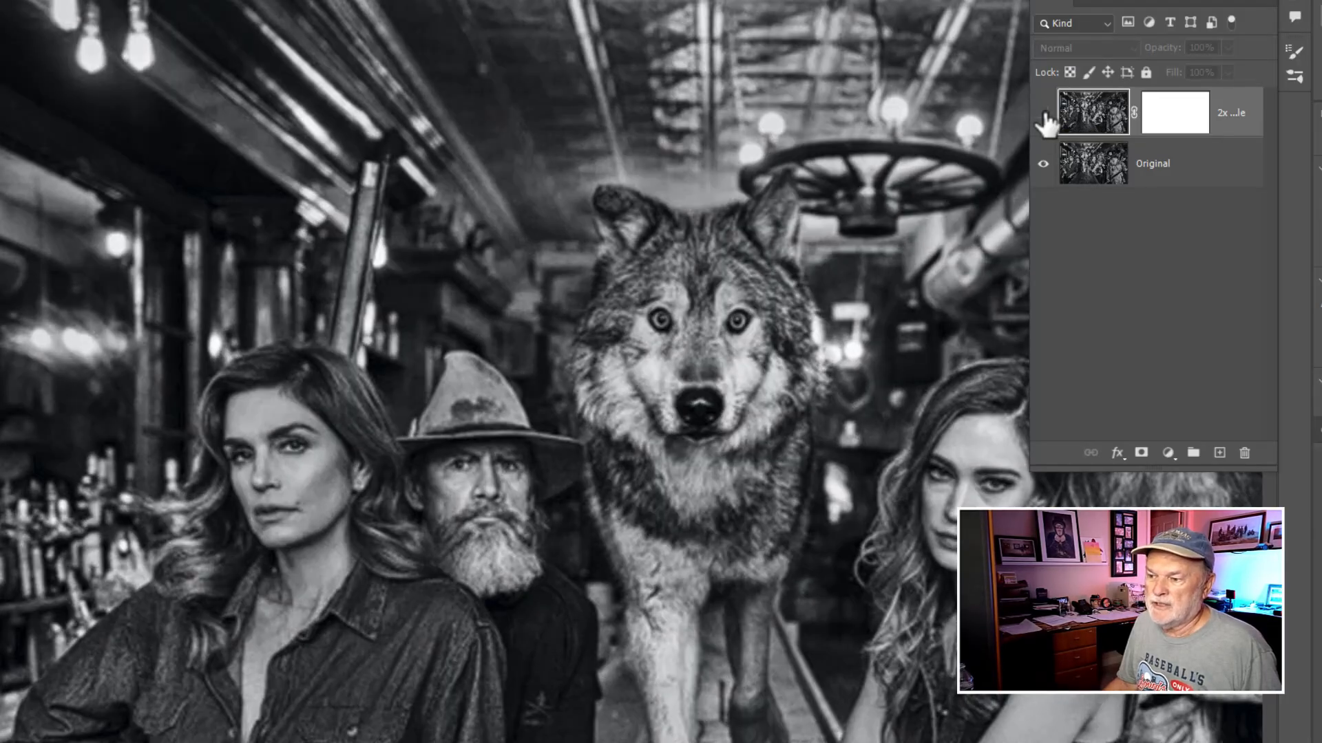
left_click(1044, 117)
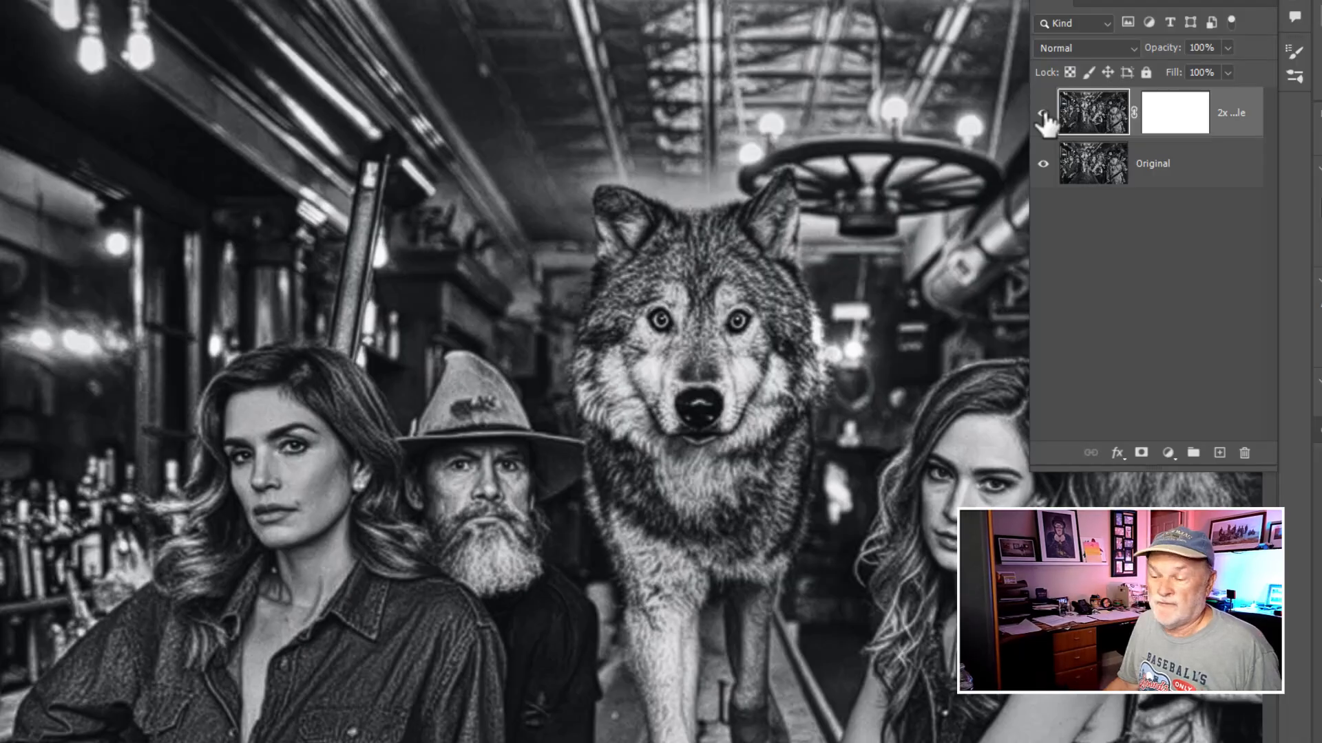
left_click(1043, 116)
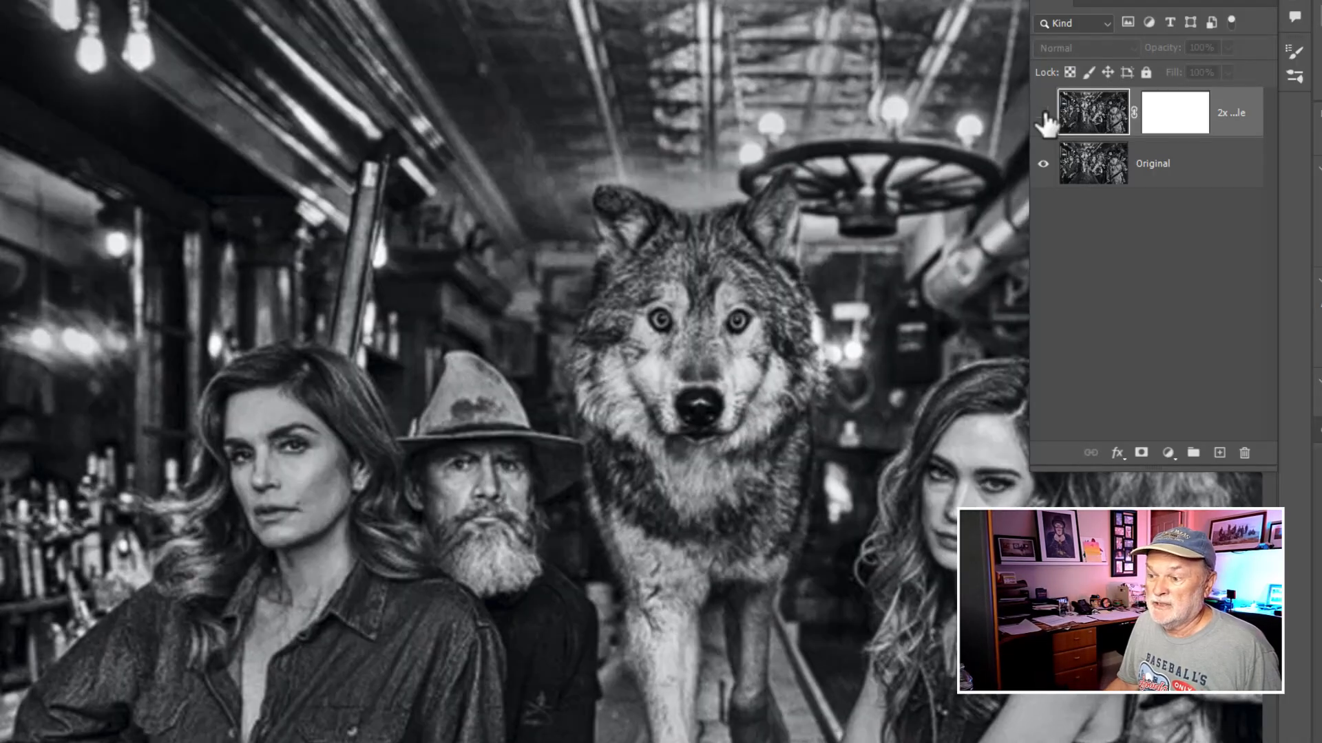
left_click(1044, 116)
left_click(1043, 116)
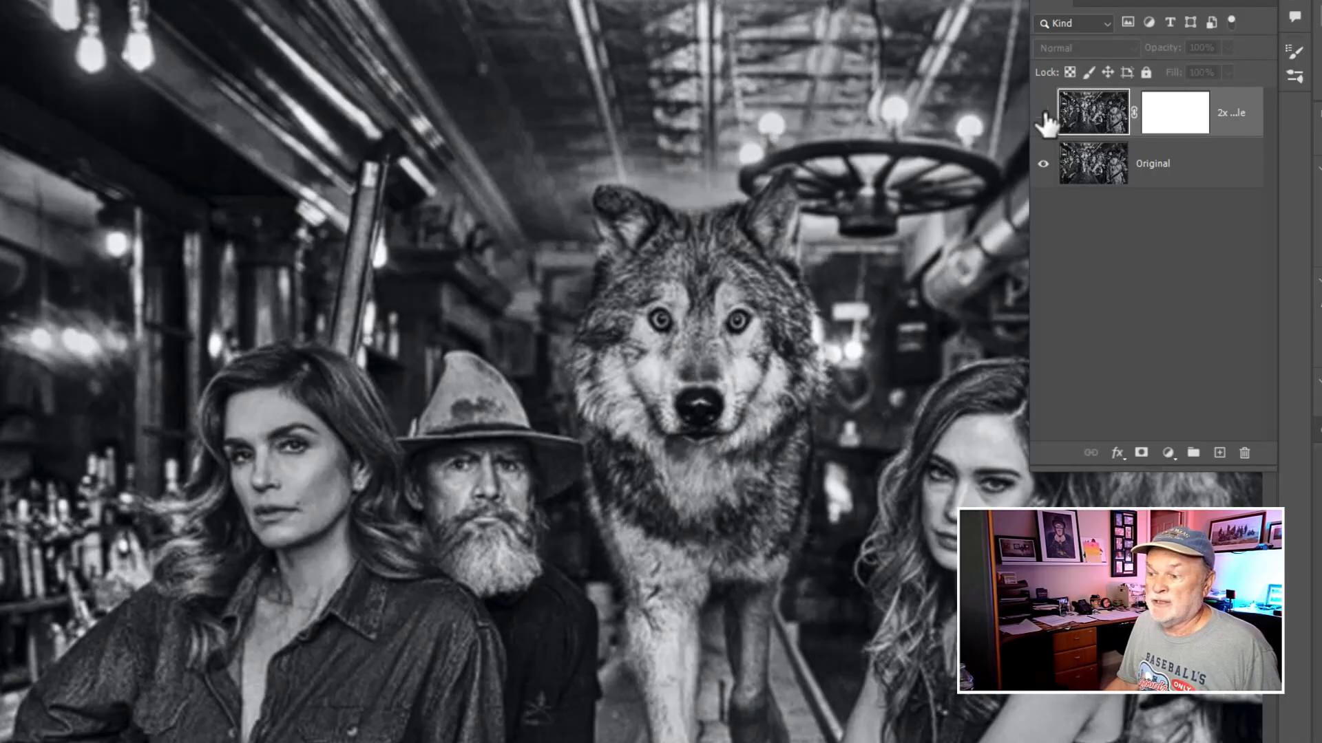
left_click(1043, 115)
left_click(1043, 116)
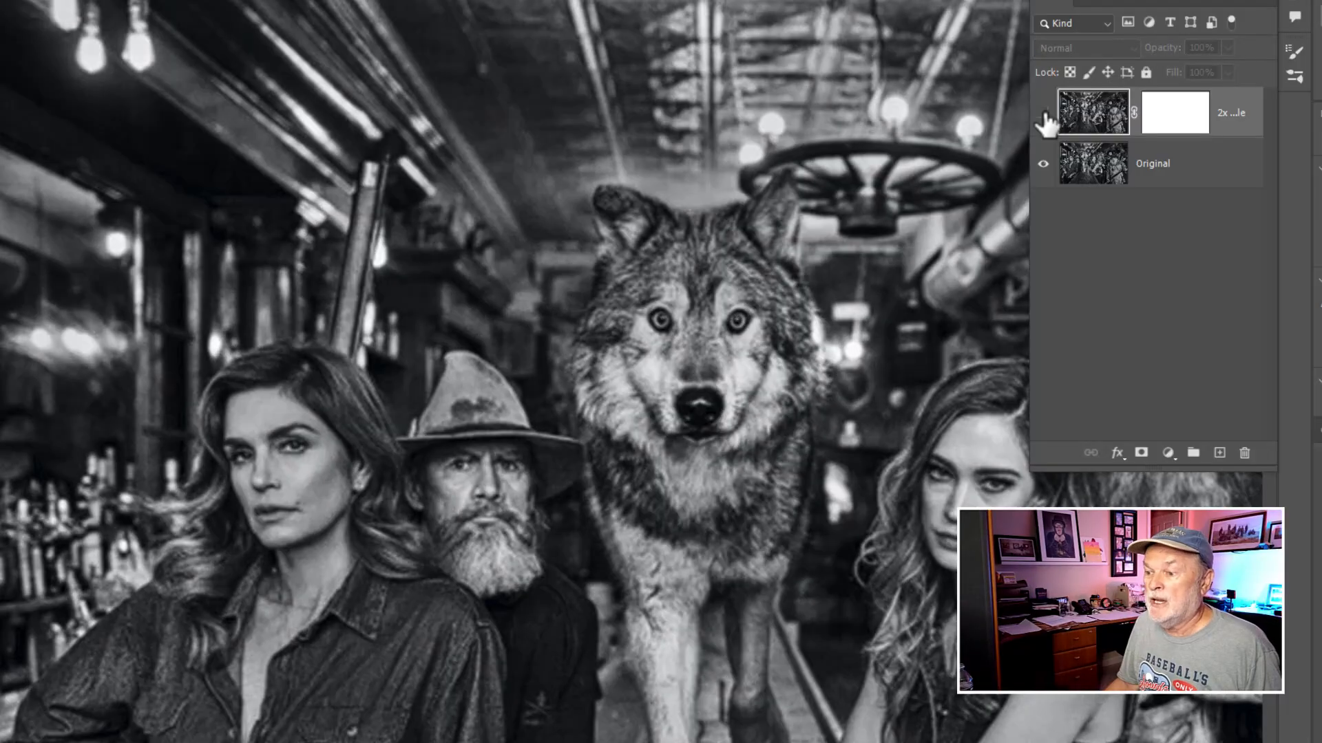
left_click(1042, 115)
left_click(1042, 115)
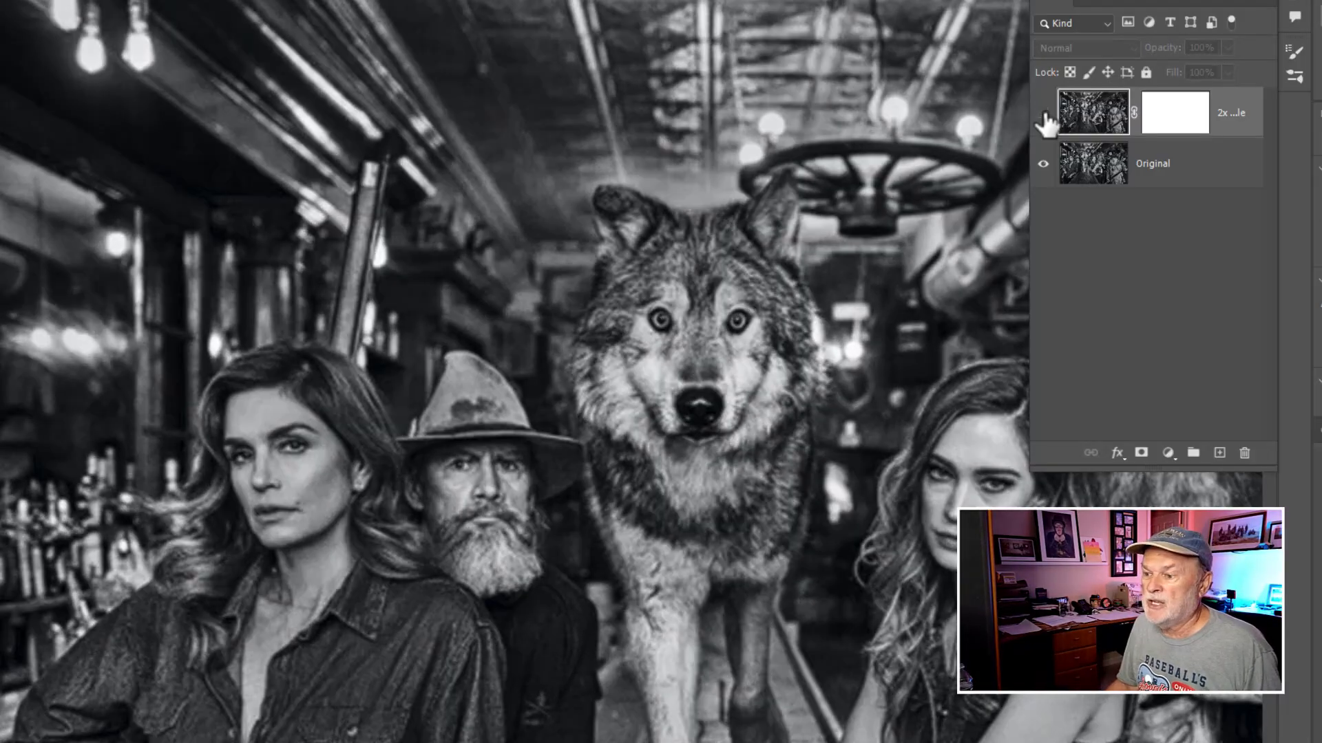
left_click(1043, 116)
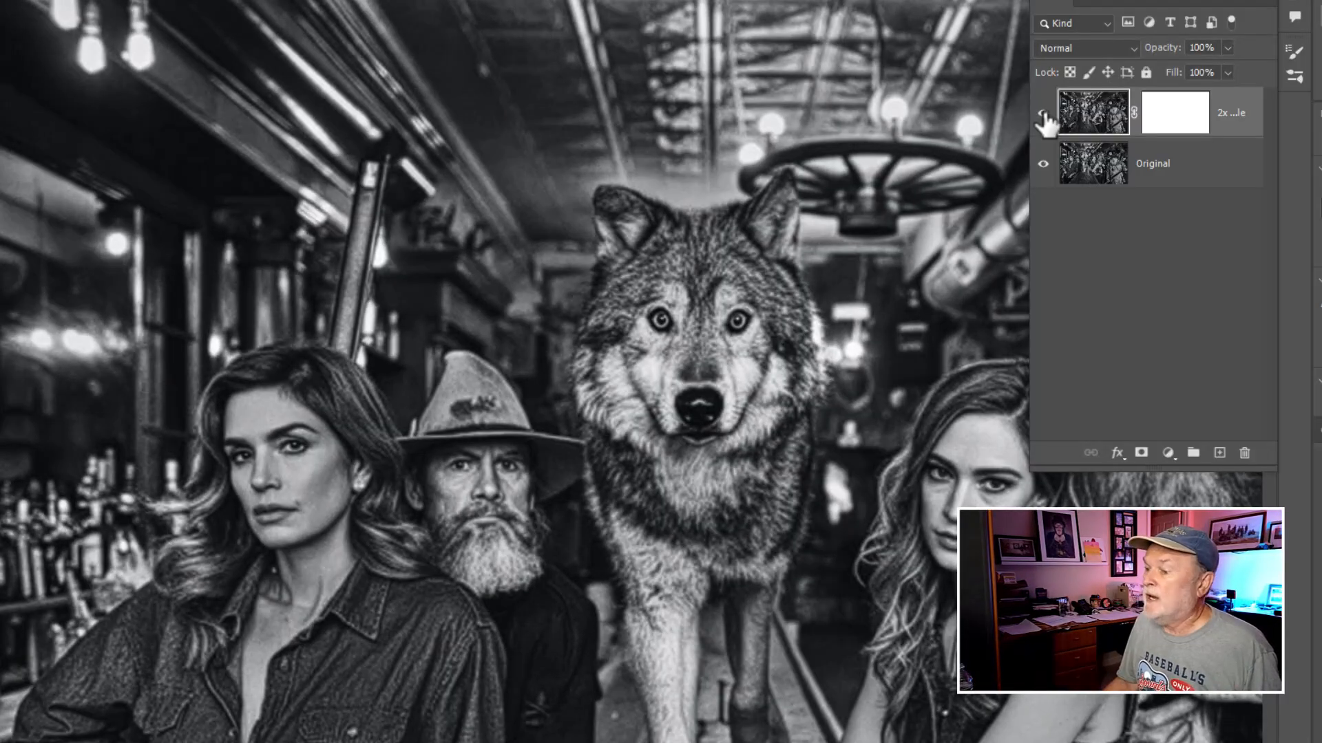
scroll(719, 415, "down", 3)
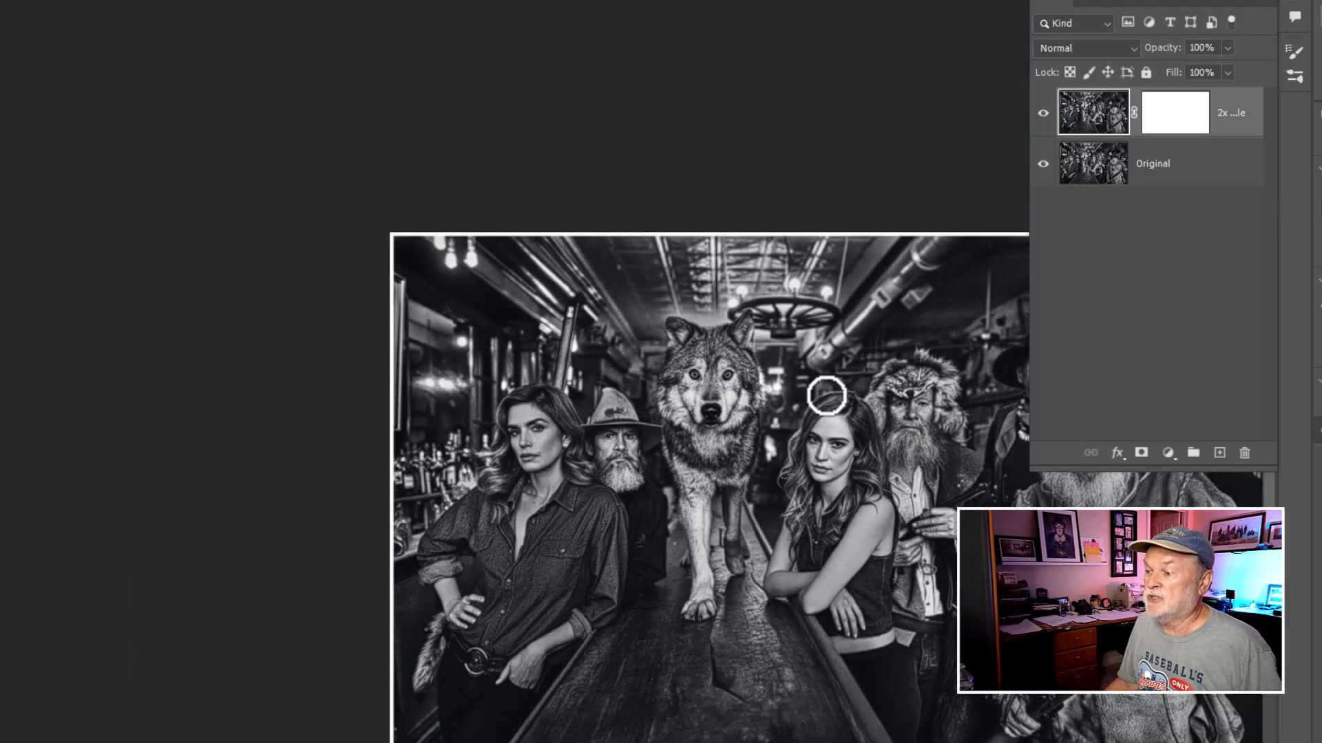
left_click_drag(826, 395, 537, 184)
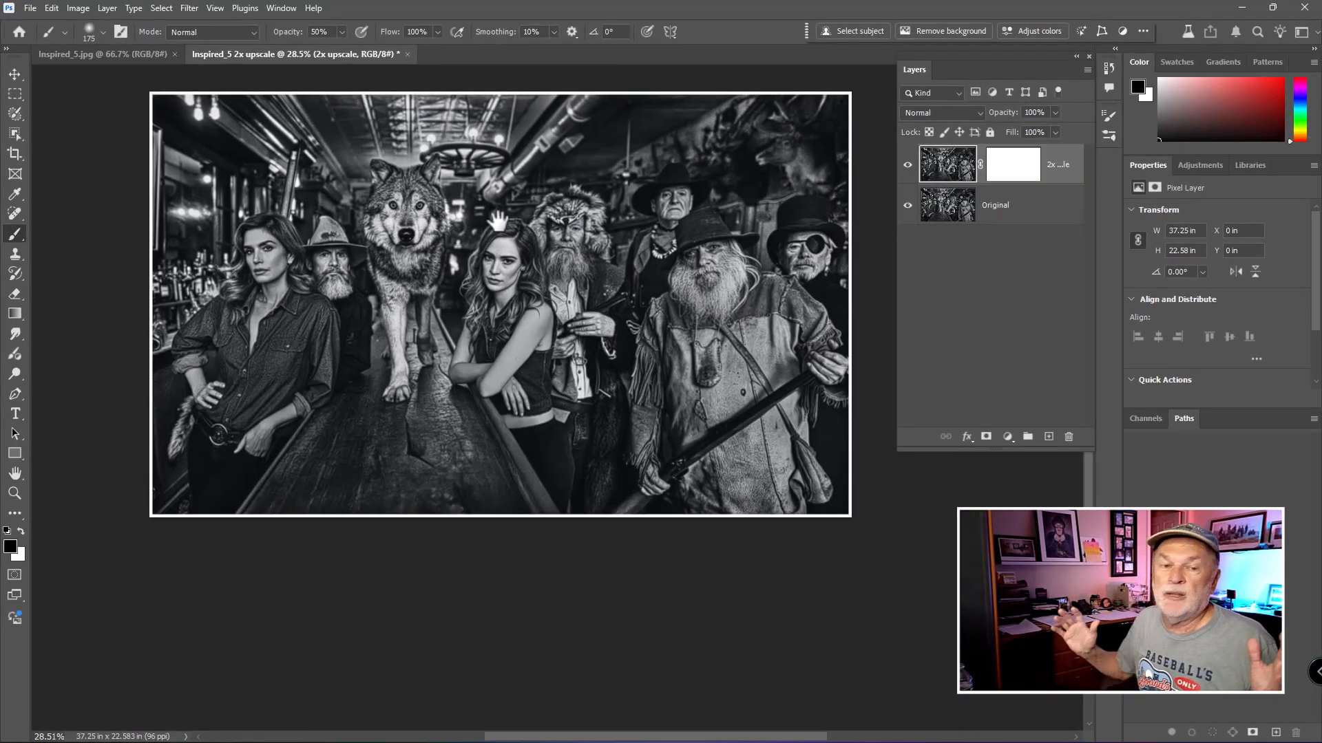